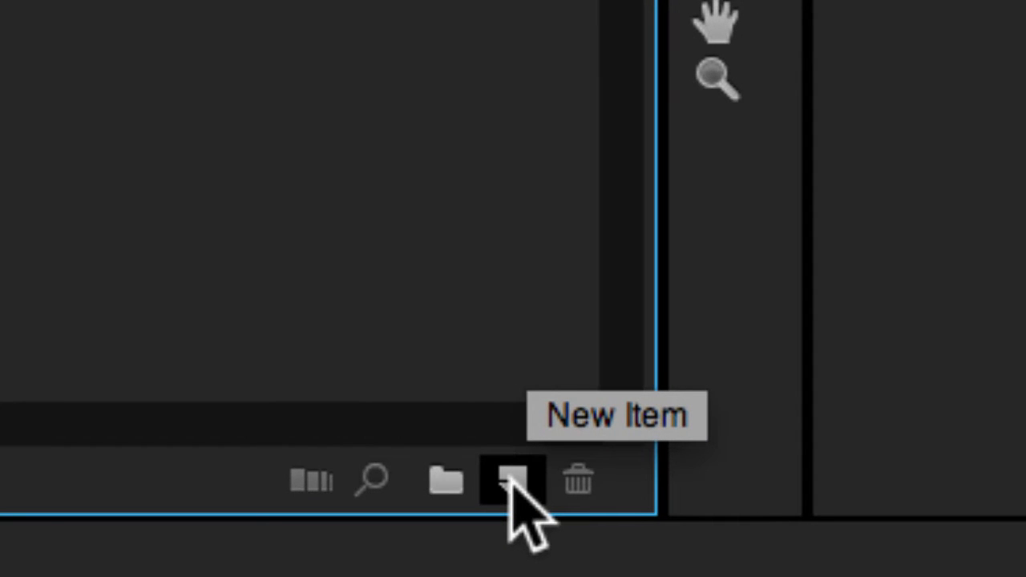
Create a new sequence from the DNxHD 1080p 59.94 preset DNX 290 1080p 59.94, keeping the default name.
click(513, 479)
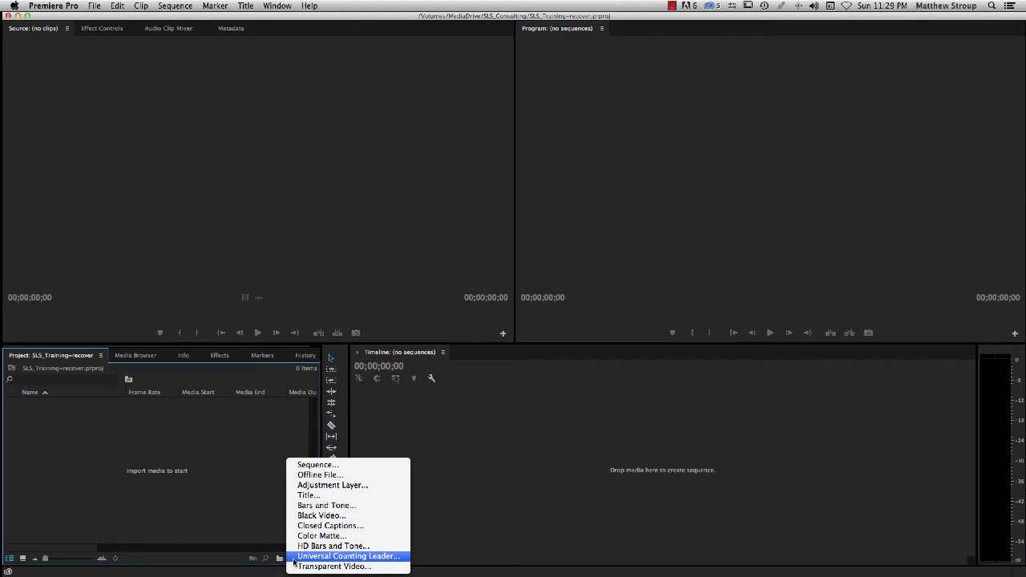
click(304, 464)
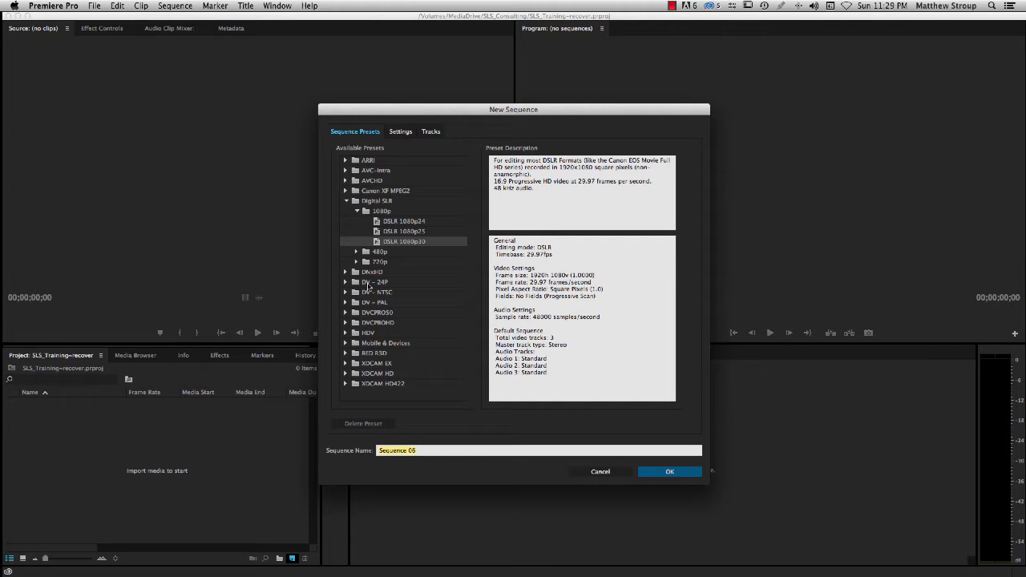
click(358, 212)
click(357, 212)
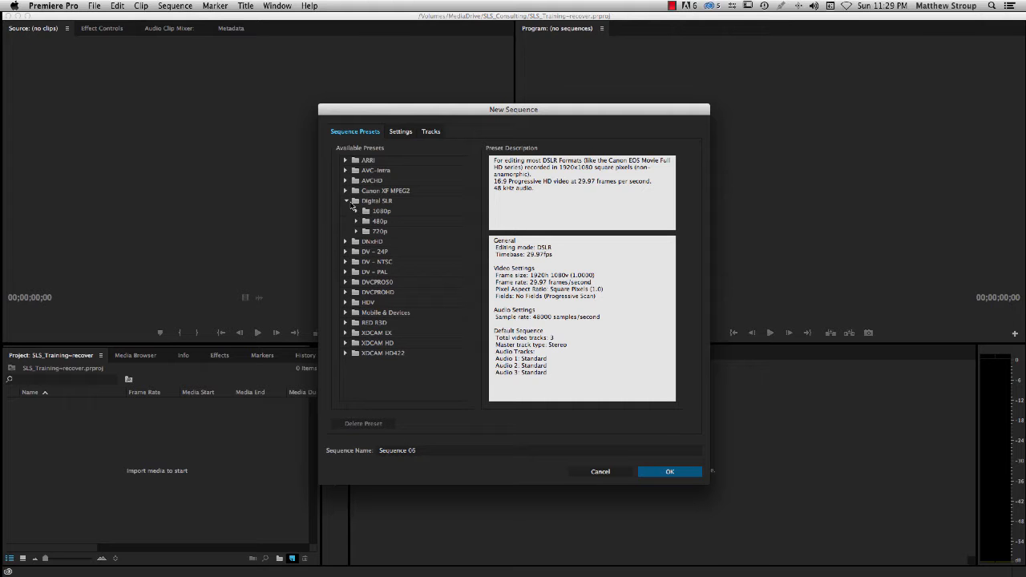
click(347, 202)
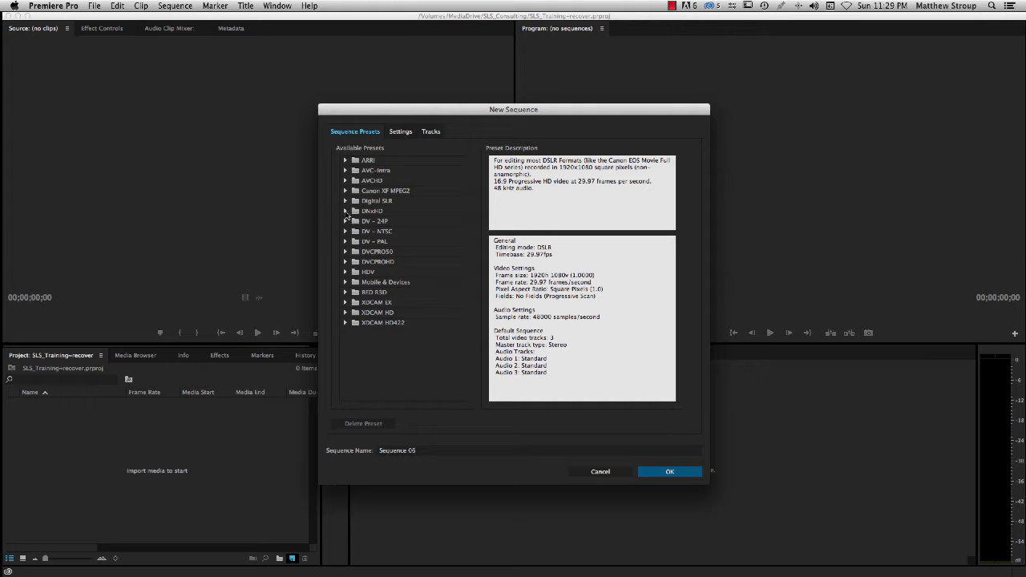
click(347, 212)
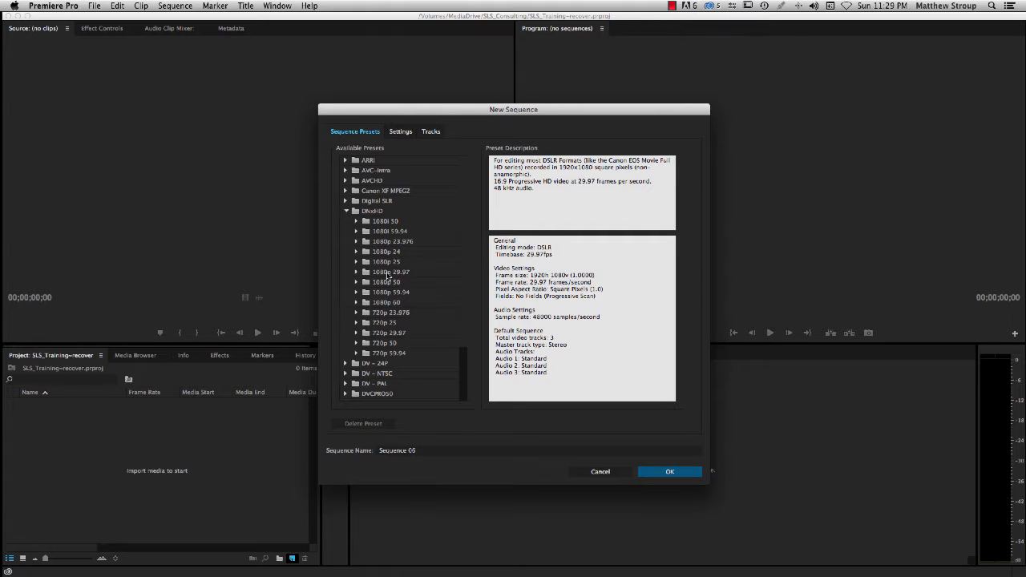
click(358, 292)
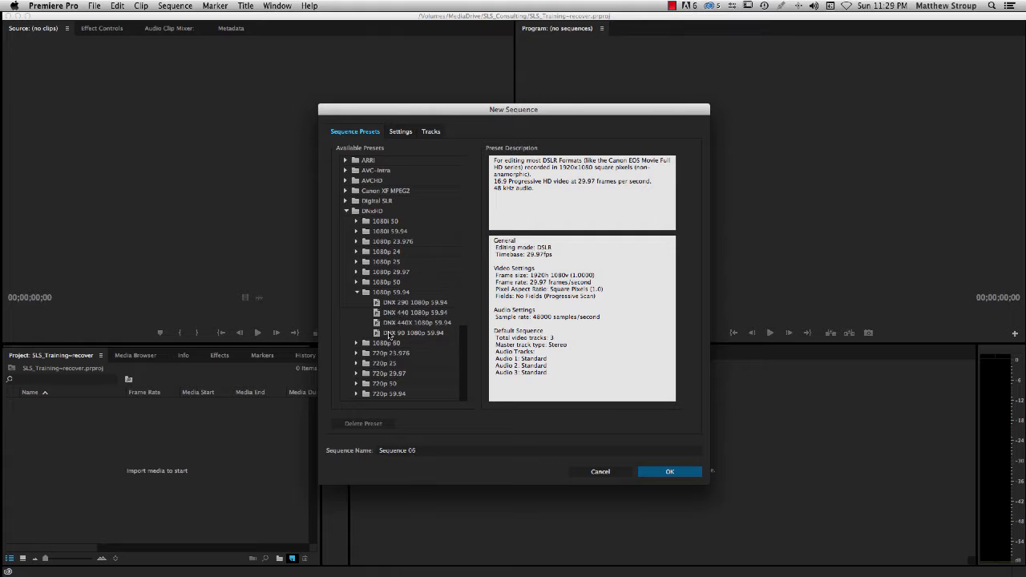
click(379, 305)
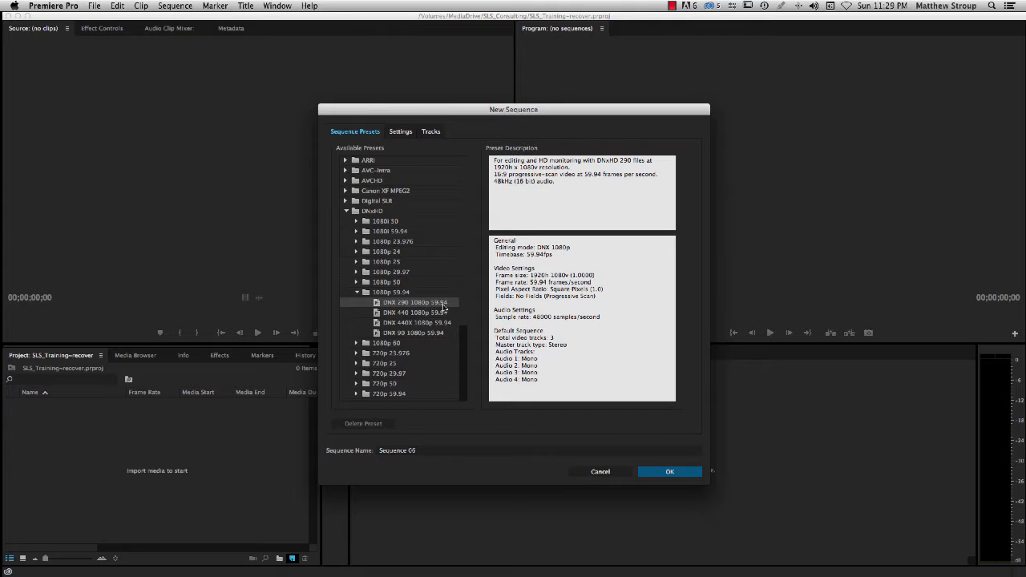
click(677, 479)
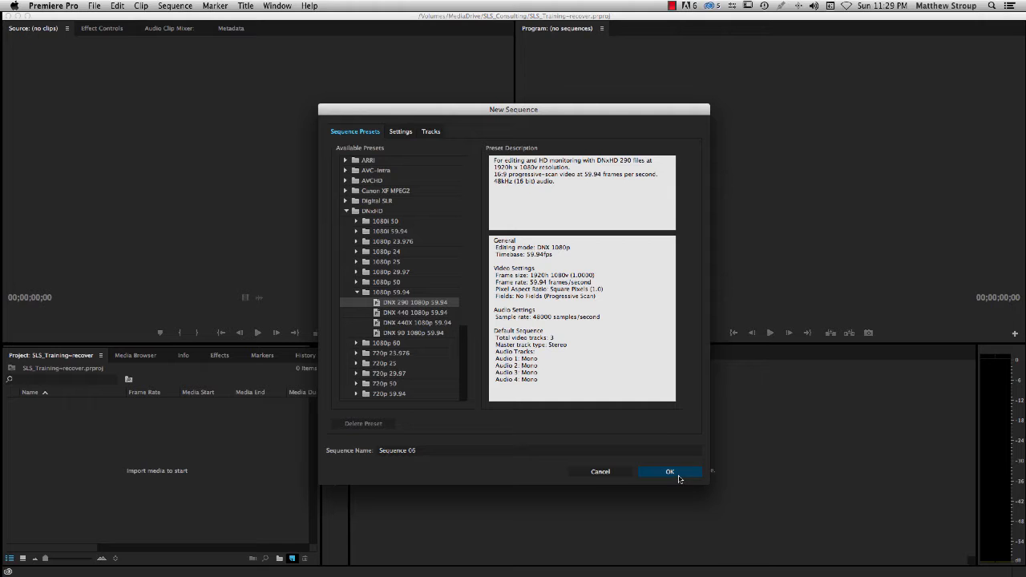
click(678, 478)
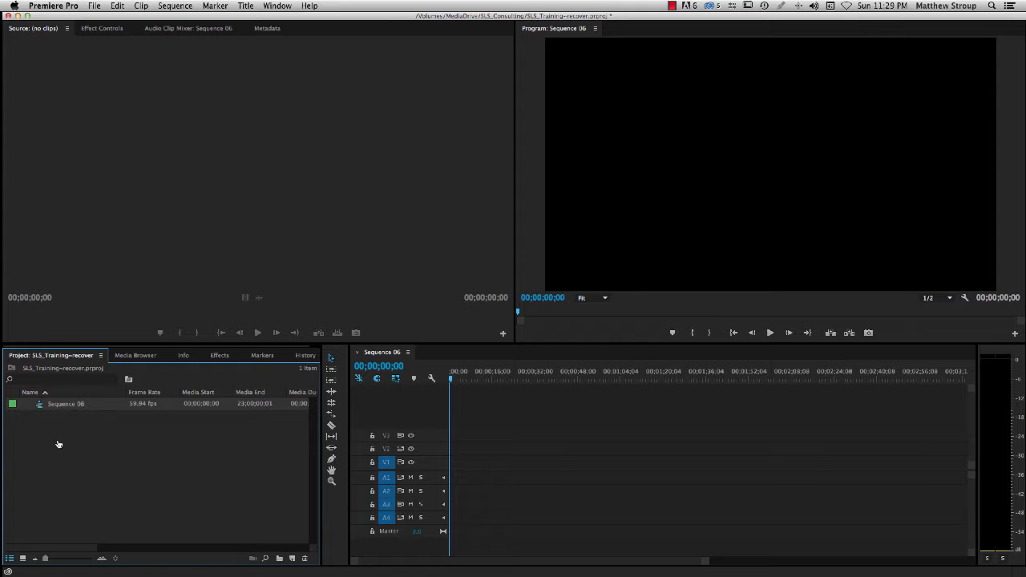
Switch to Finder, preview Scott.MOV and Japan.jpg in the SLS_Consulting folder on MediaDrive, and close the window.
key(super+Tab)
key(super+Tab)
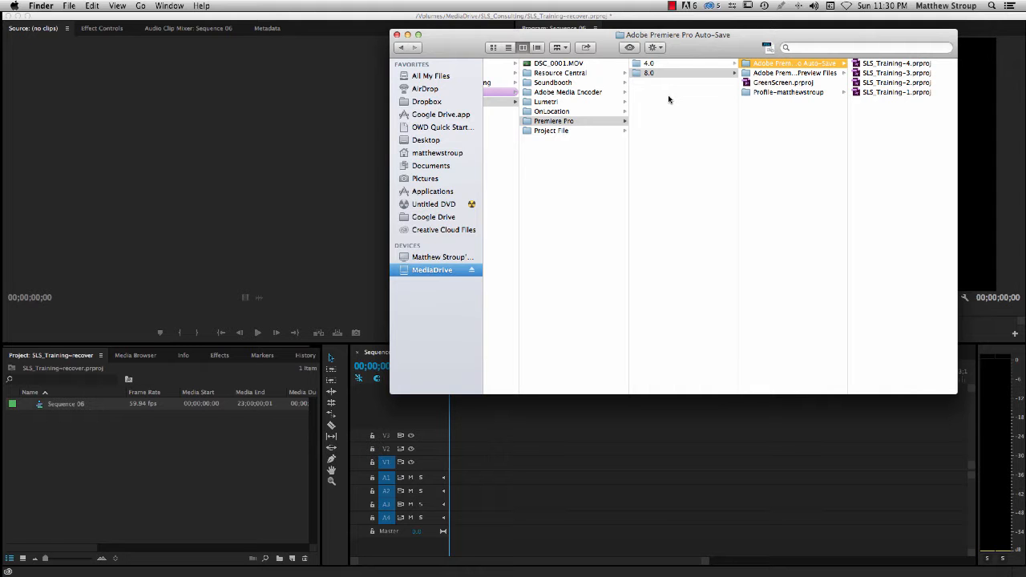
scroll(670, 160, left, 5)
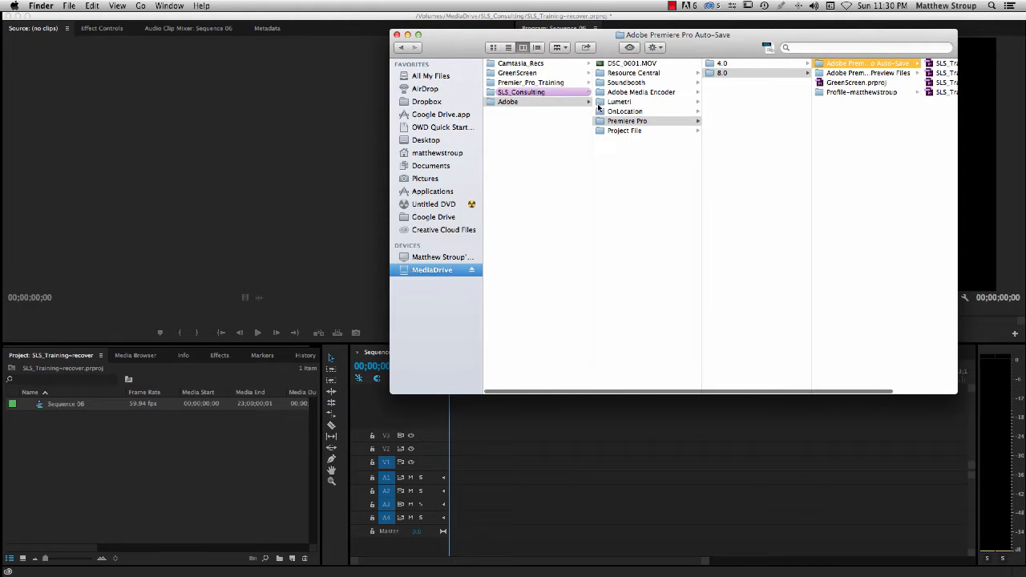
click(506, 93)
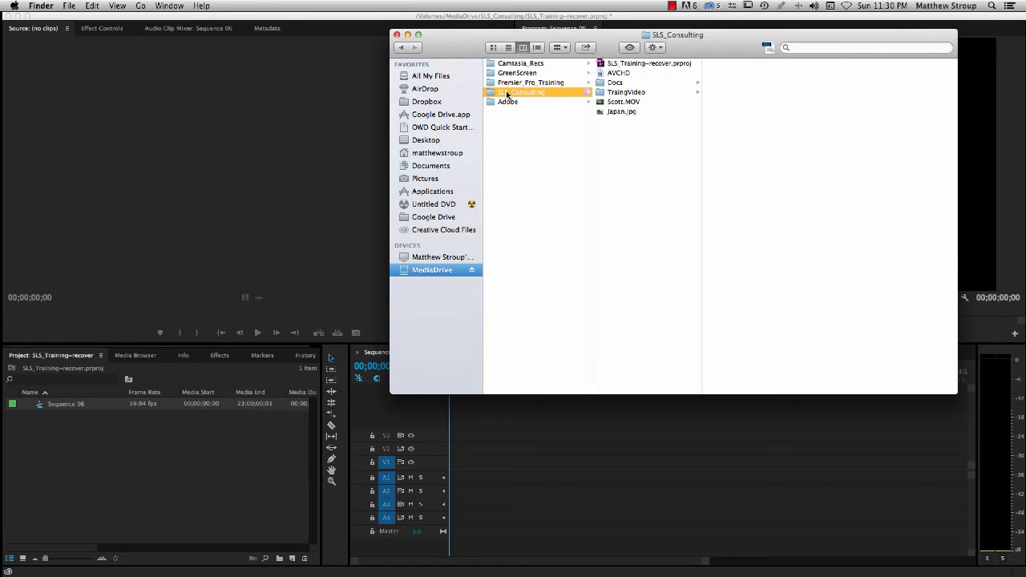
click(622, 102)
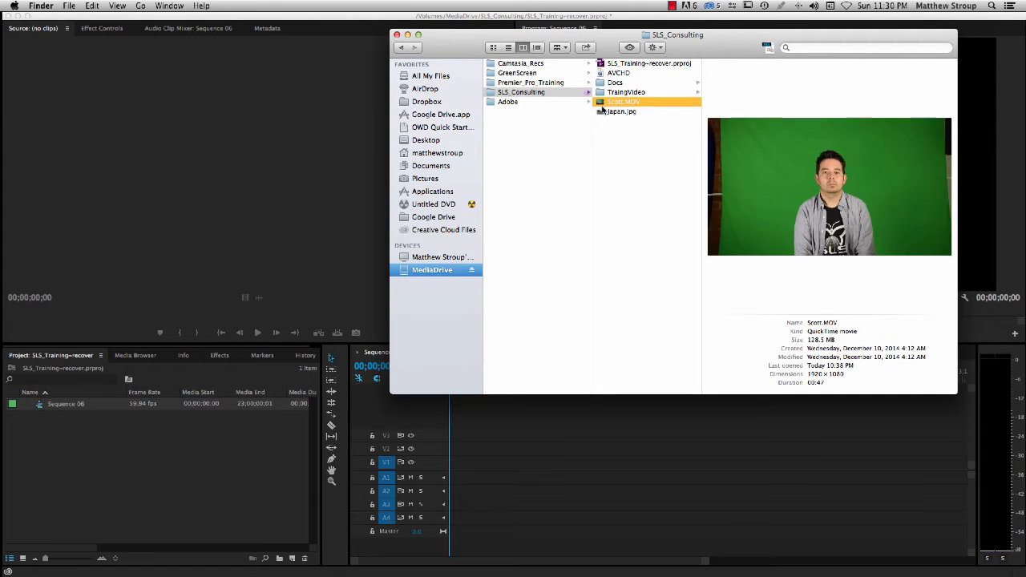
click(611, 113)
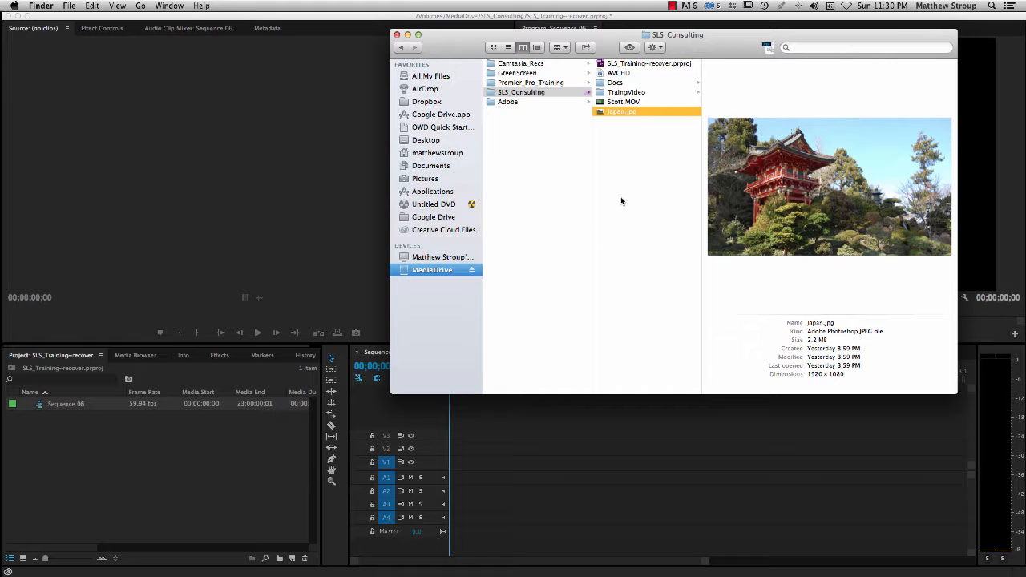
click(615, 103)
click(616, 113)
click(618, 104)
click(632, 165)
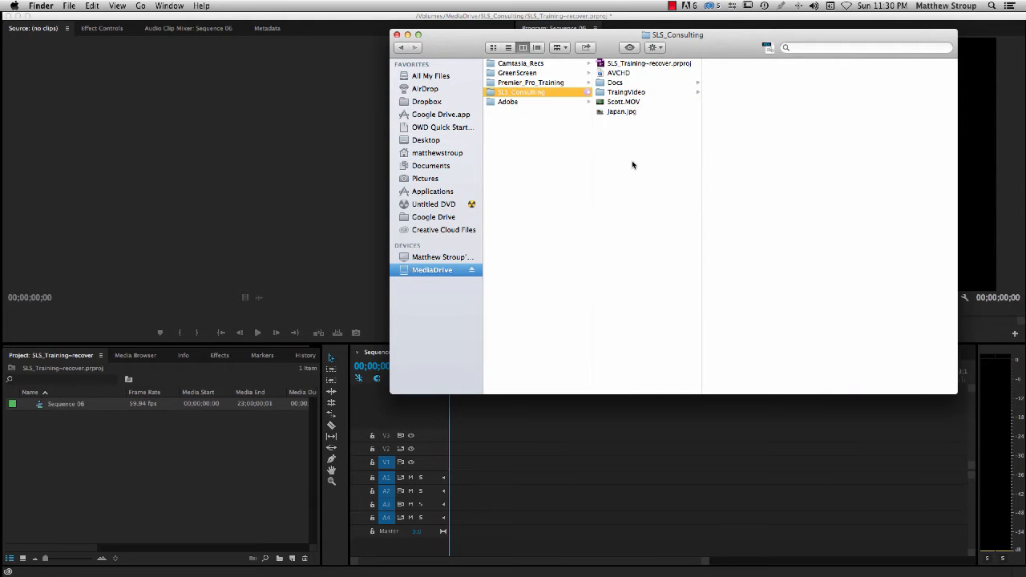
click(397, 35)
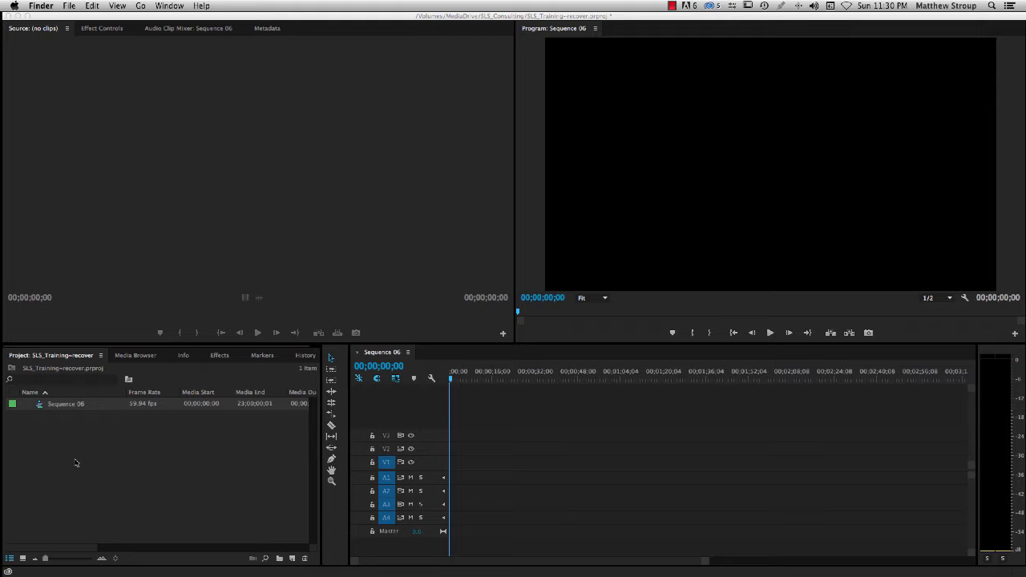
Import Japan.jpg and Scott.MOV from the SLS_Consulting folder, and check their thumbnails before returning to the list view.
right_click(76, 462)
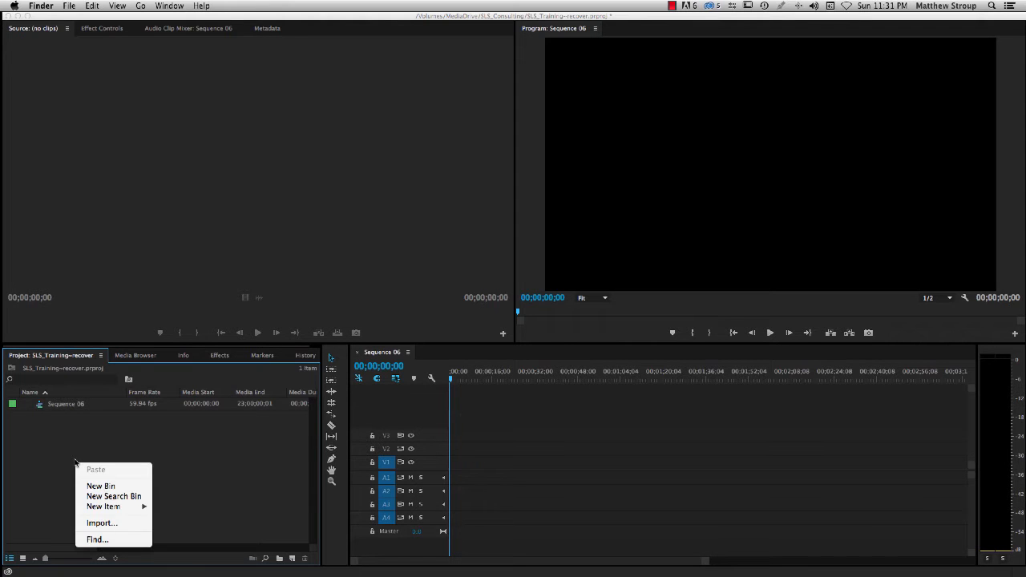
click(101, 524)
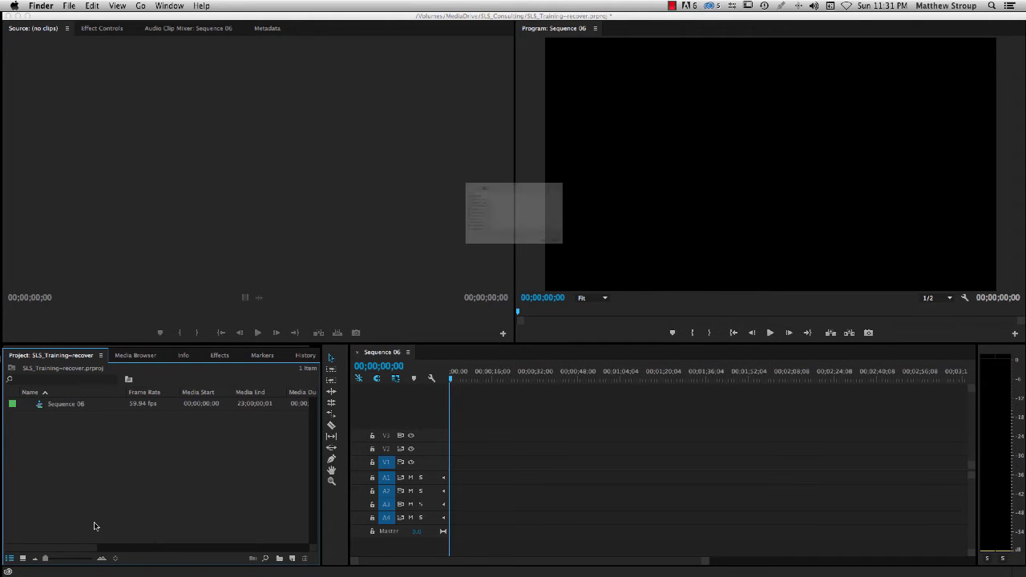
click(553, 164)
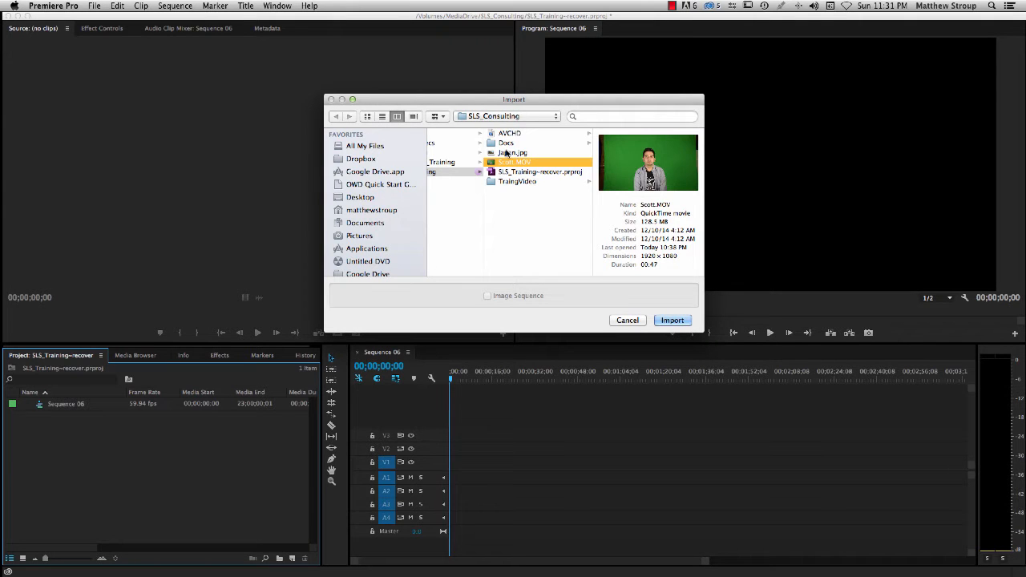
click(669, 320)
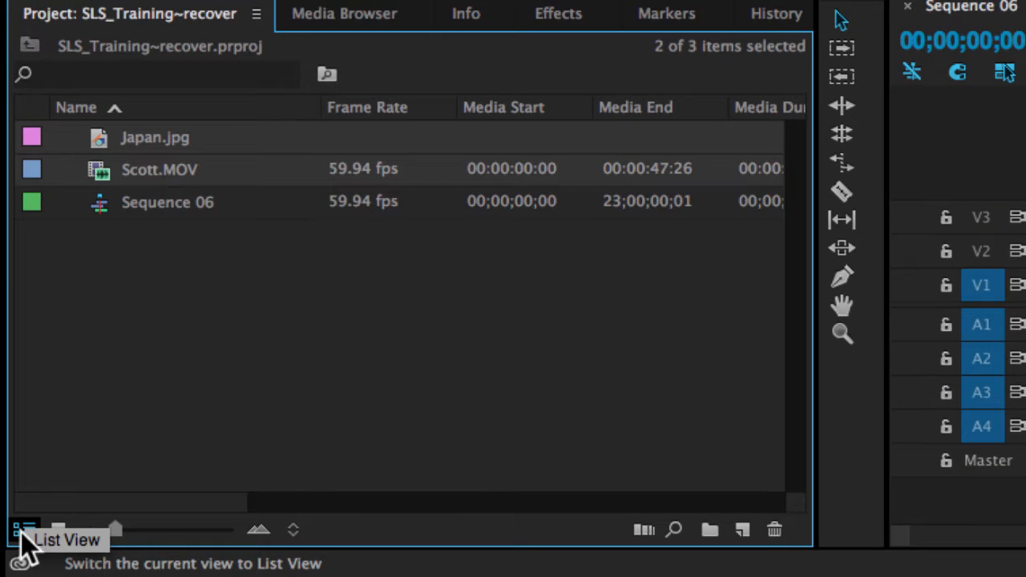
click(58, 530)
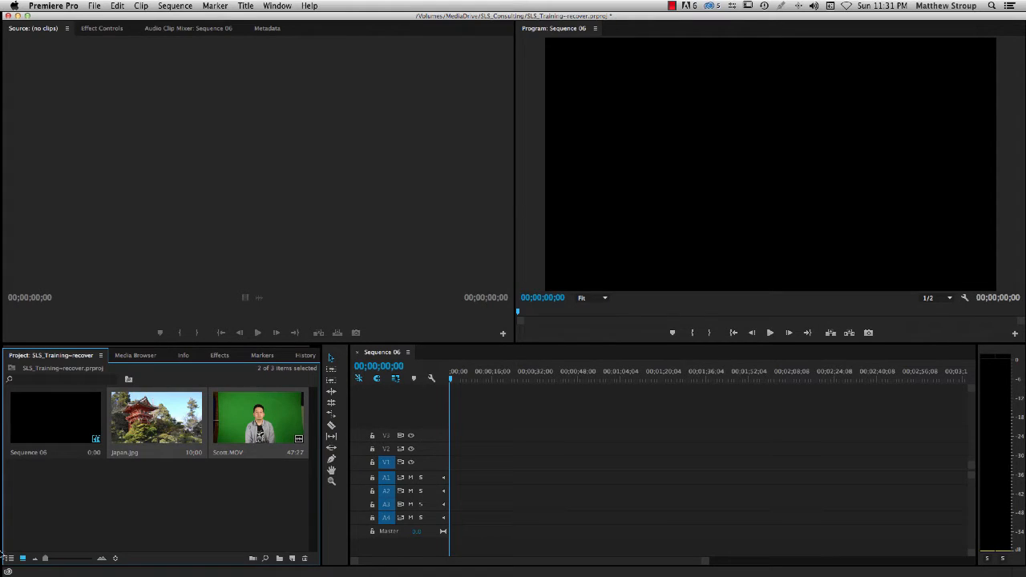
click(8, 558)
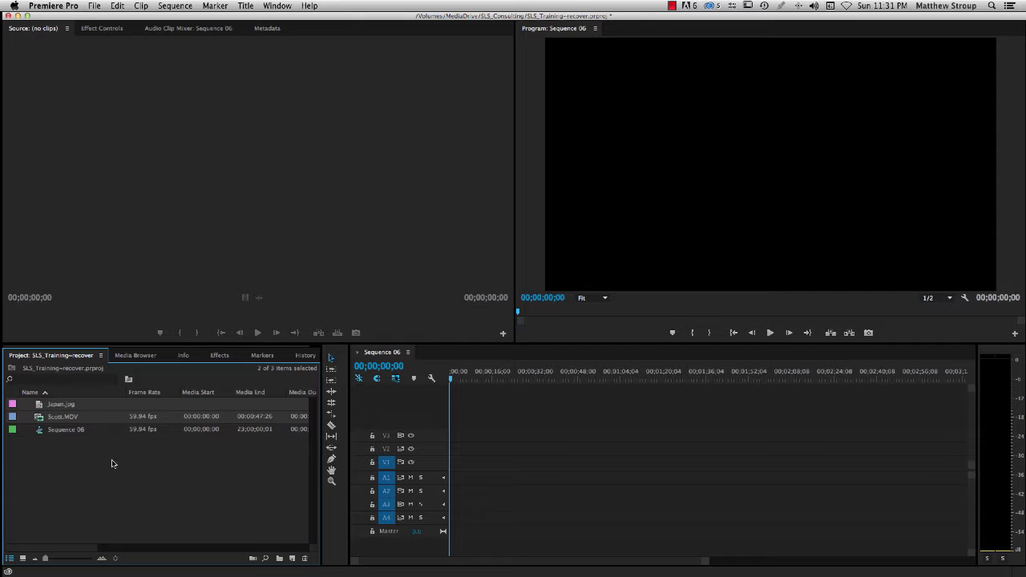
Rename the new sequence as ChromaKeying.
click(68, 434)
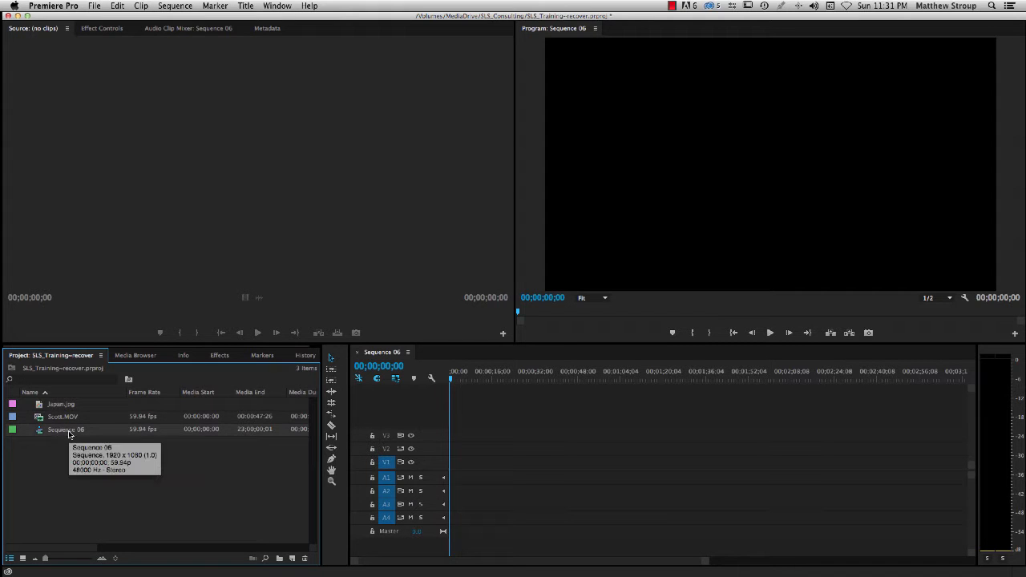
right_click(68, 434)
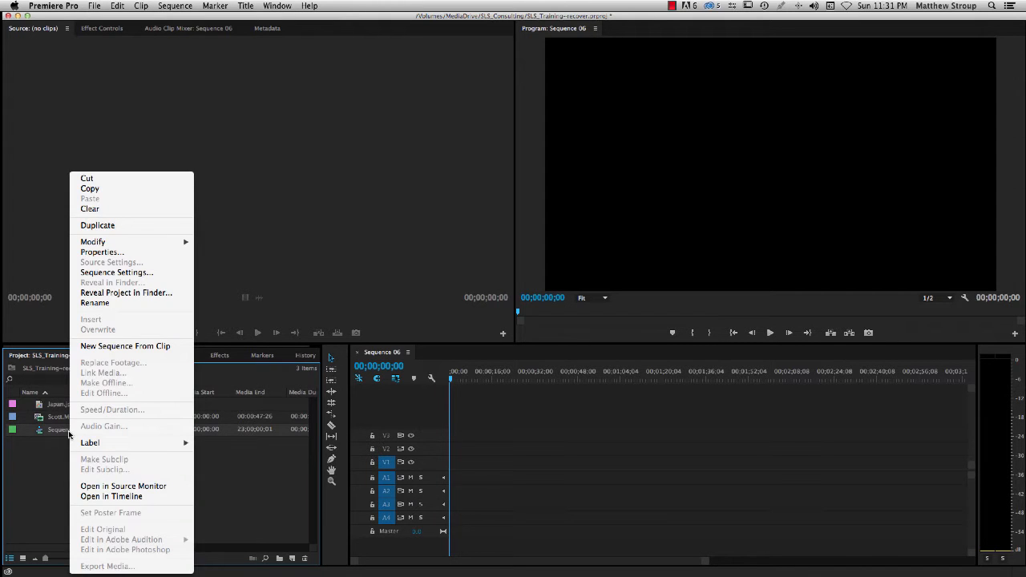
click(132, 303)
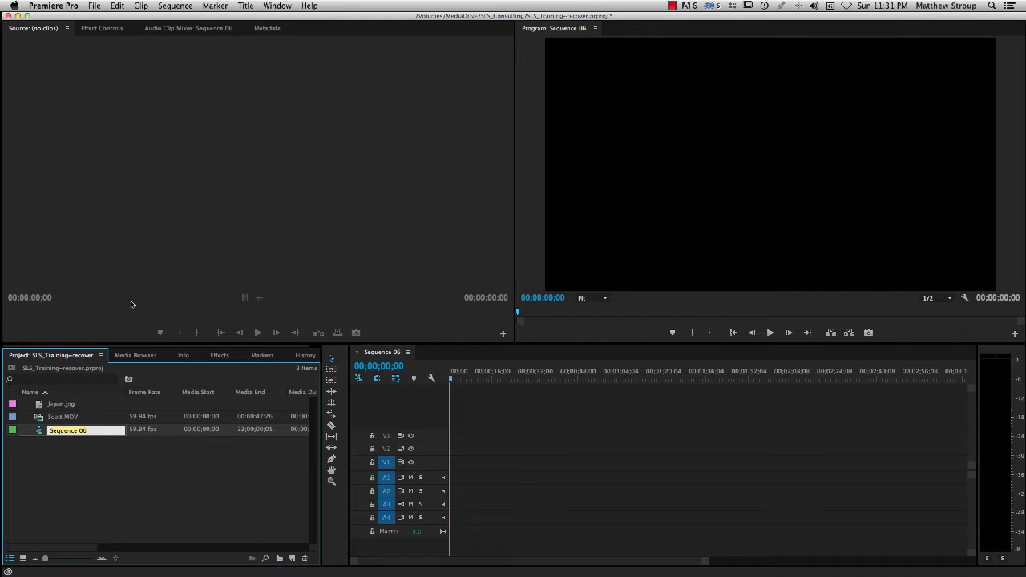
text(Keying)
key(Home)
text(Chroma)
key(Return)
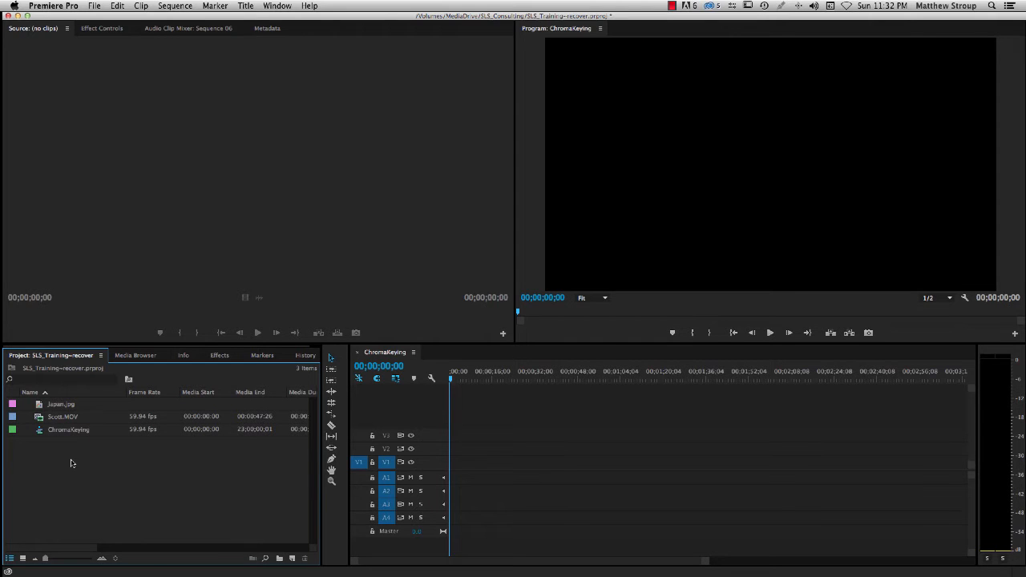
Open Scott.MOV in the Source monitor and mark an in point at 00:00:29:44 and an out point at 00:00:32:14.
double_click(38, 418)
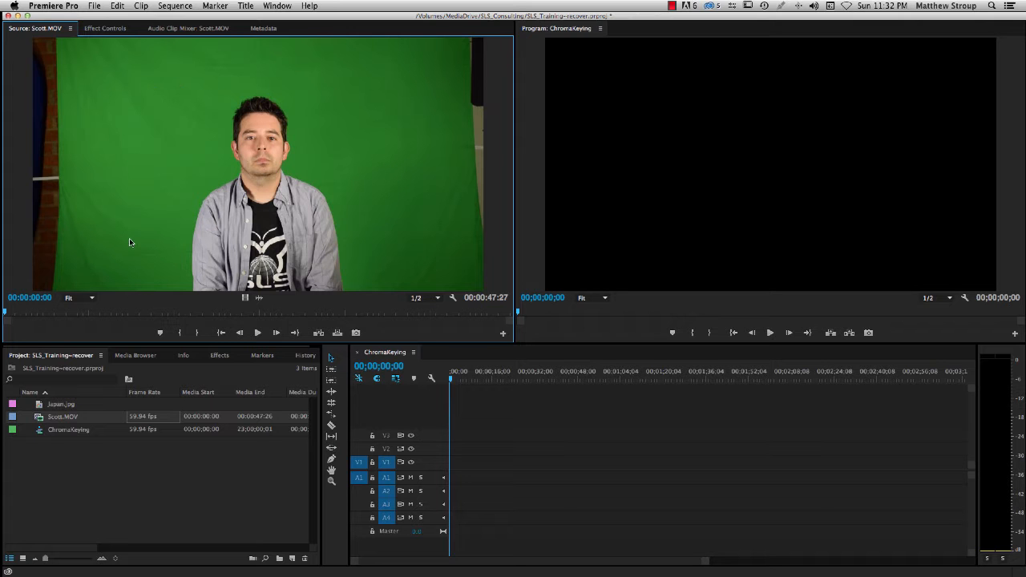
click(283, 313)
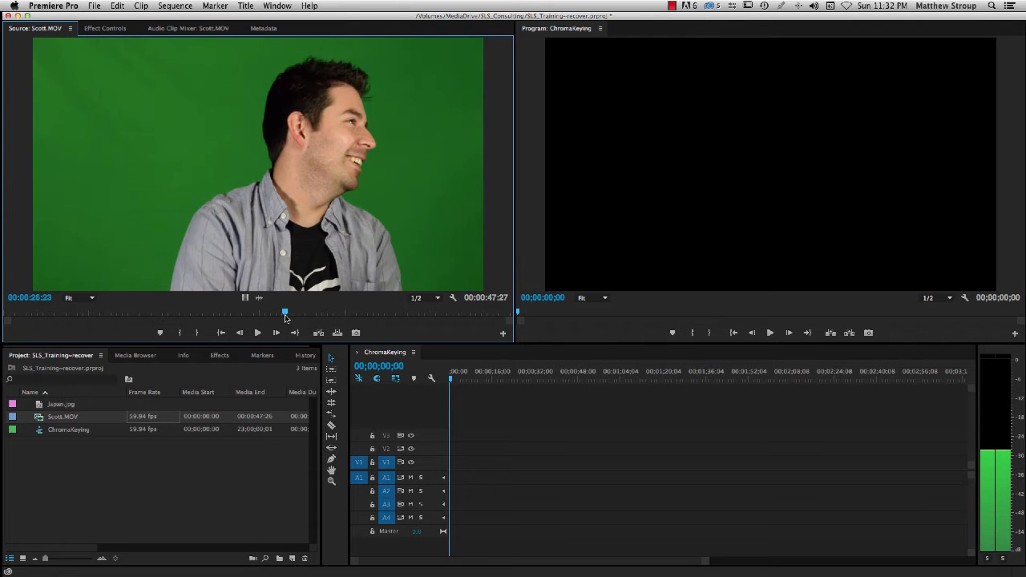
drag(284, 318, 322, 317)
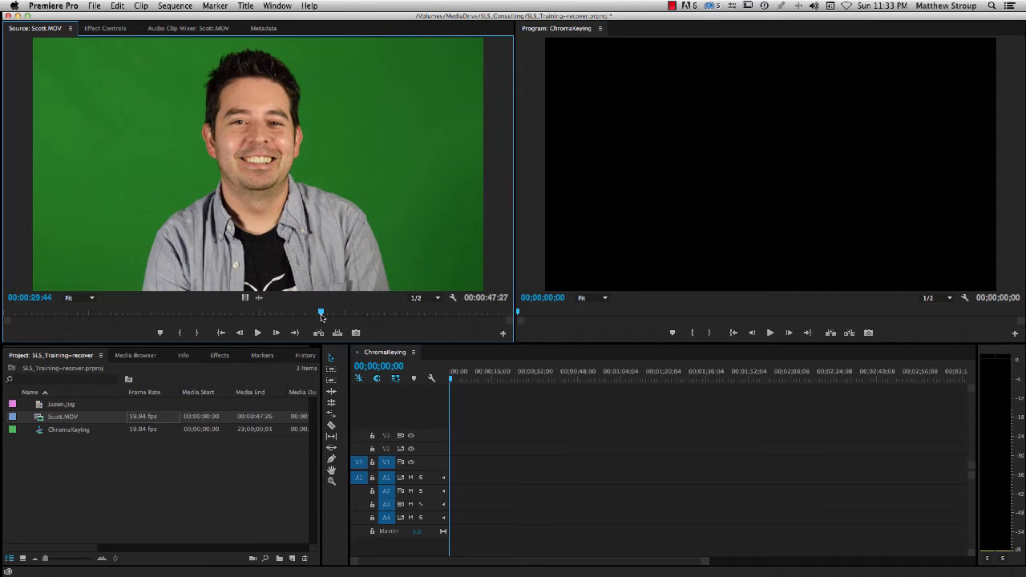
key(i)
mouse_move(334, 315)
mouse_down()
mouse_move(401, 317)
mouse_move(348, 322)
mouse_up()
key(o)
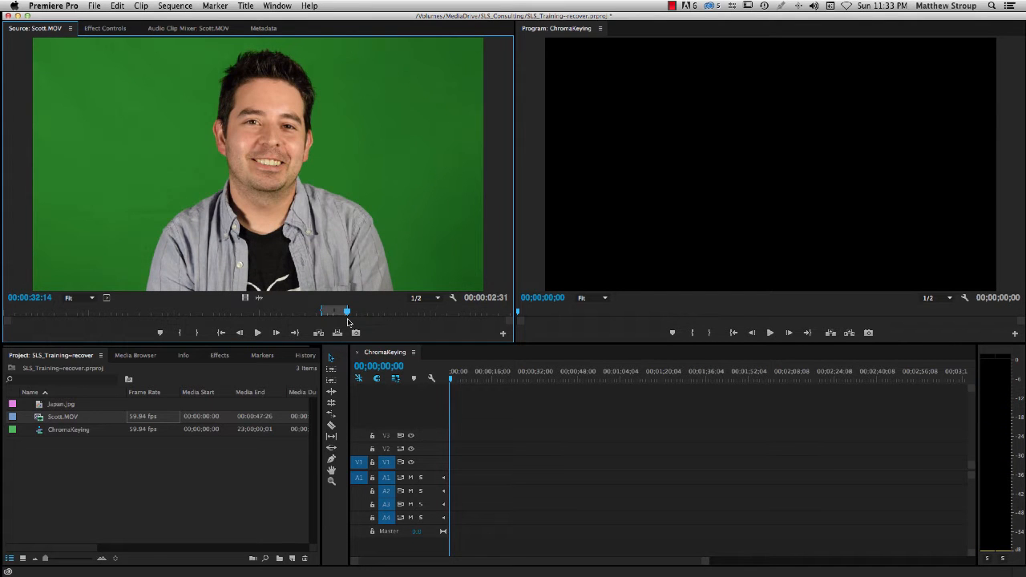
Patch the source video to track V2 and leave only V2 and A1 targeted, untargeting V1, A2, A3 and A4.
click(385, 450)
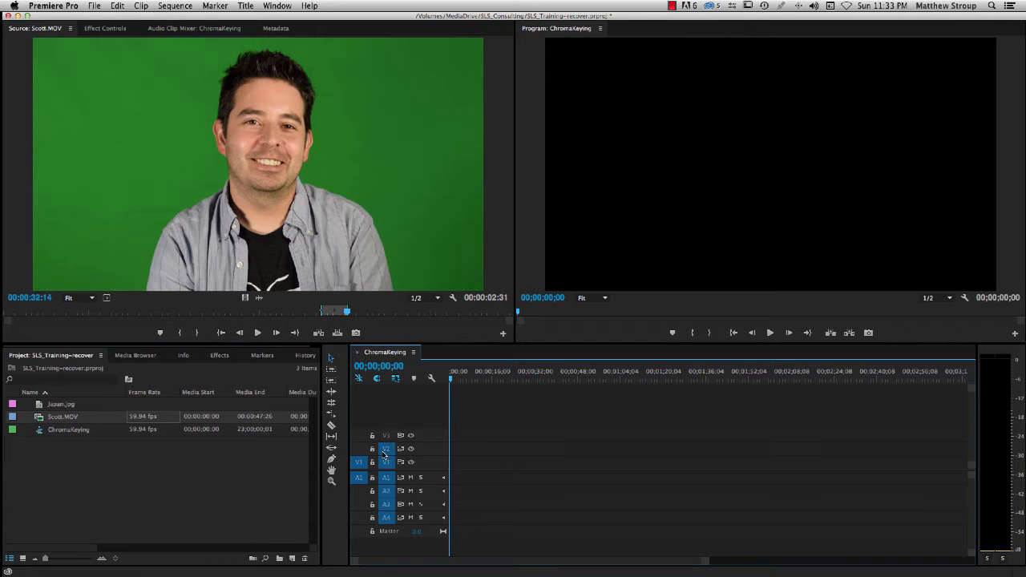
drag(359, 463, 361, 457)
click(387, 463)
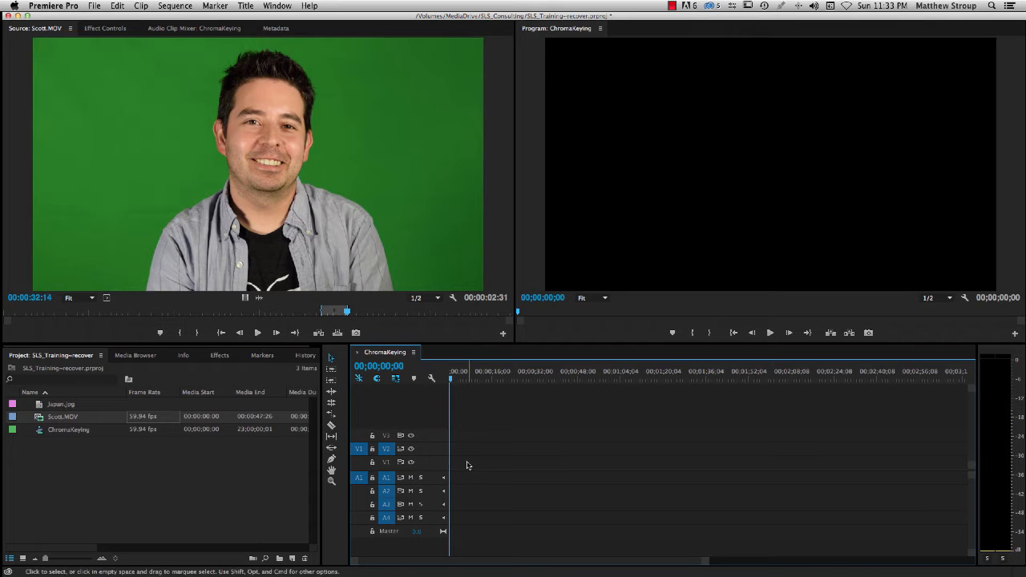
click(389, 492)
click(387, 505)
click(387, 518)
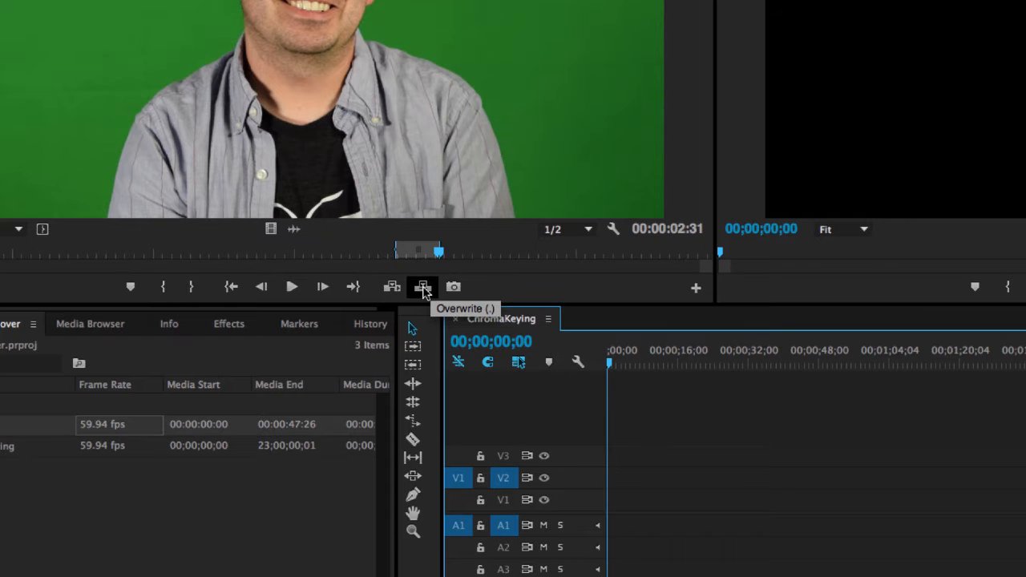
Overwrite the marked range of Scott.MOV onto V2 and A1 at the start of the ChromaKeying sequence.
click(423, 290)
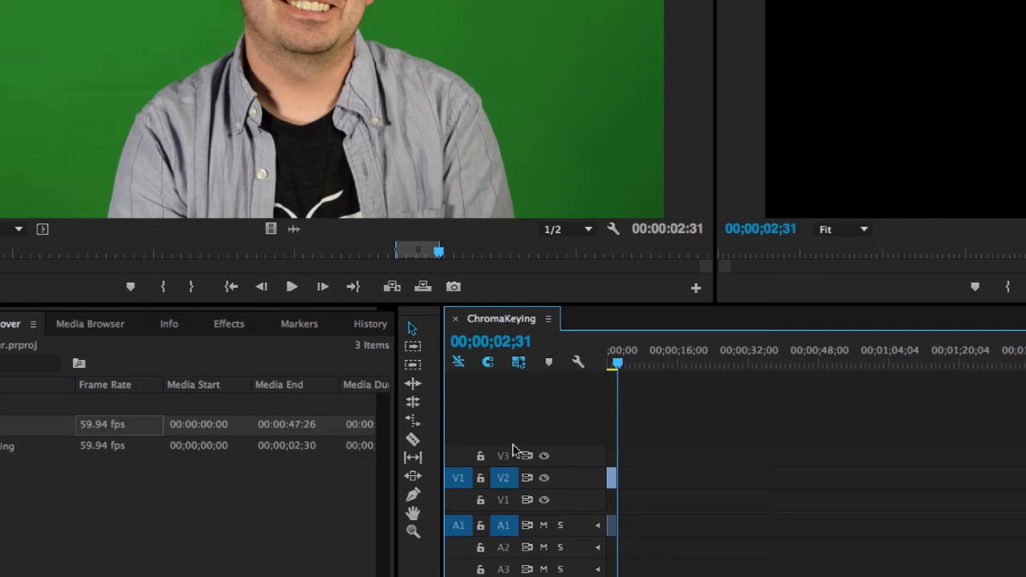
drag(889, 570, 622, 568)
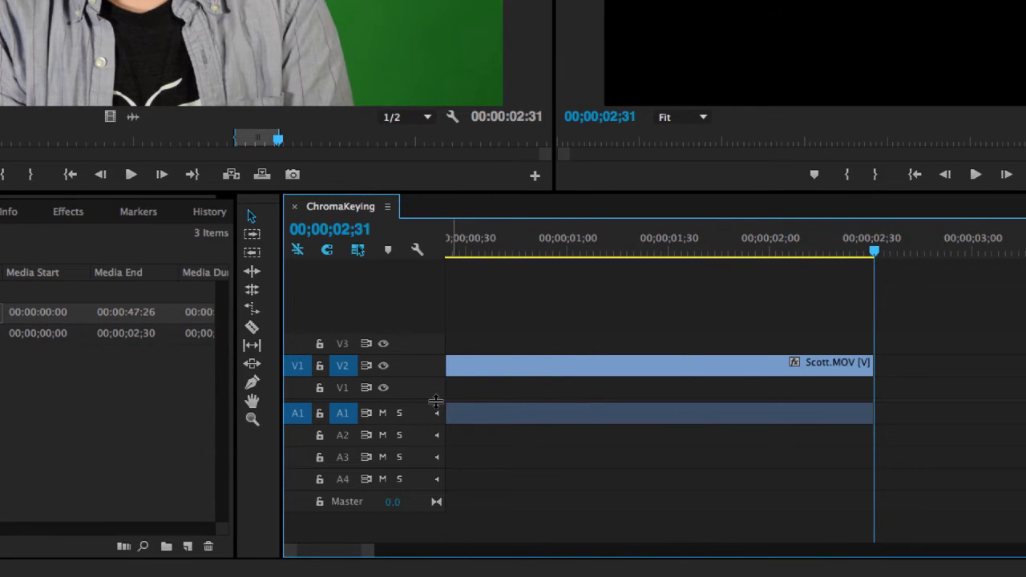
Increase the height of the video tracks, return the playhead to the sequence start, and mute audio track A1.
key(super+equal)
key(super+equal)
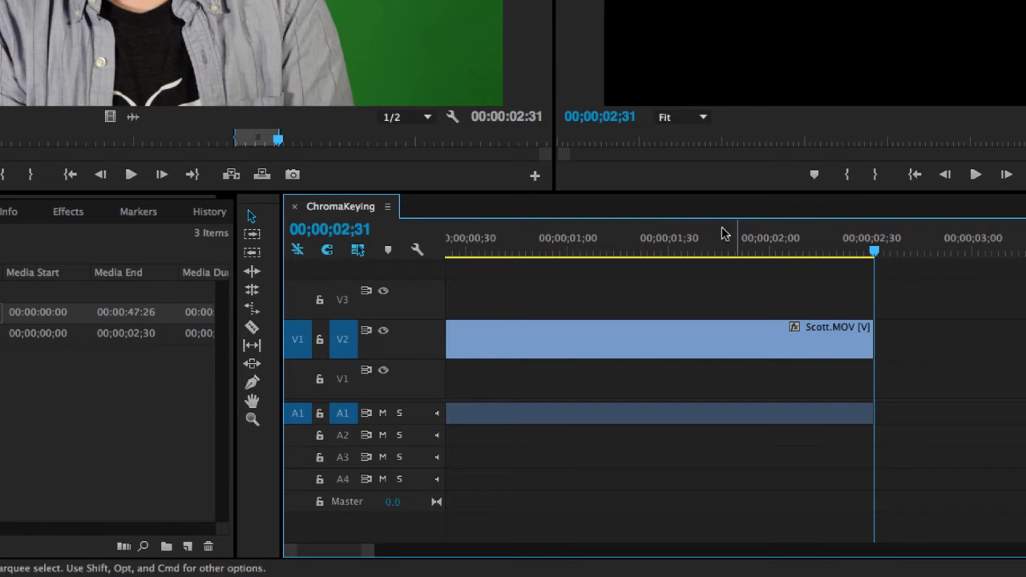
drag(871, 247, 328, 315)
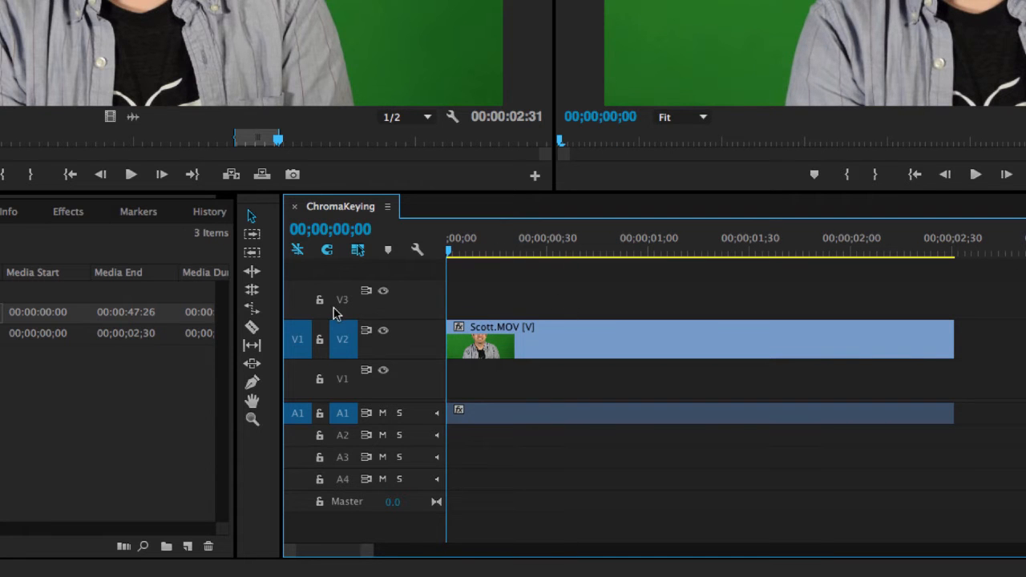
click(382, 415)
Scrub through the opening of the green-screen clip to review its motion, then return to the sequence start.
drag(471, 250, 591, 281)
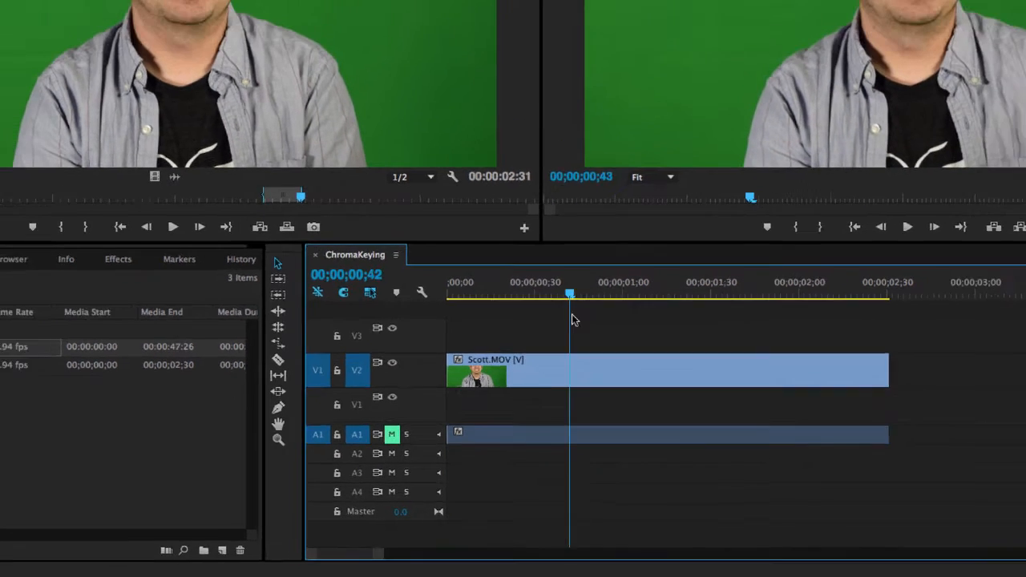
drag(572, 320, 494, 311)
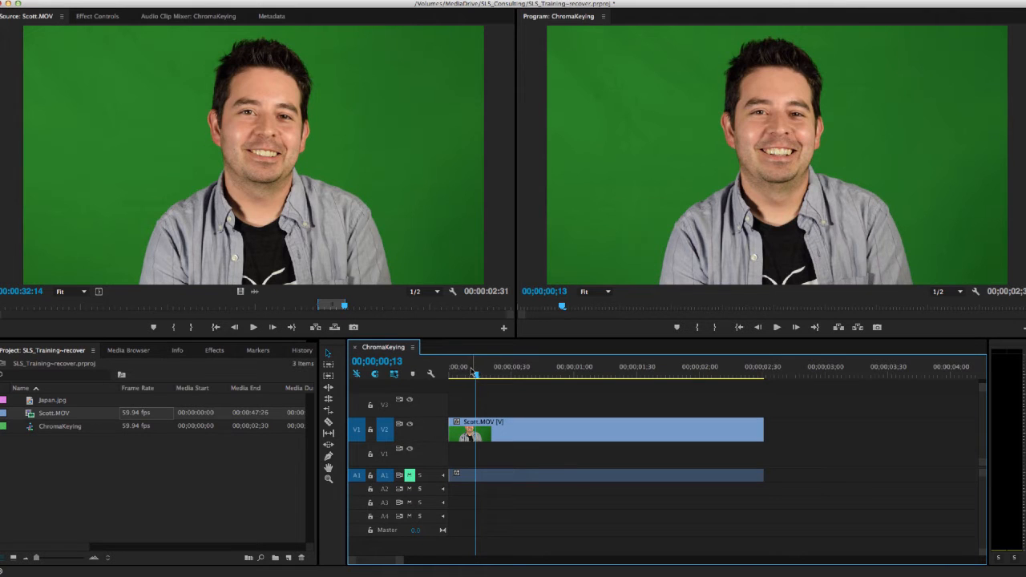
drag(477, 379, 463, 429)
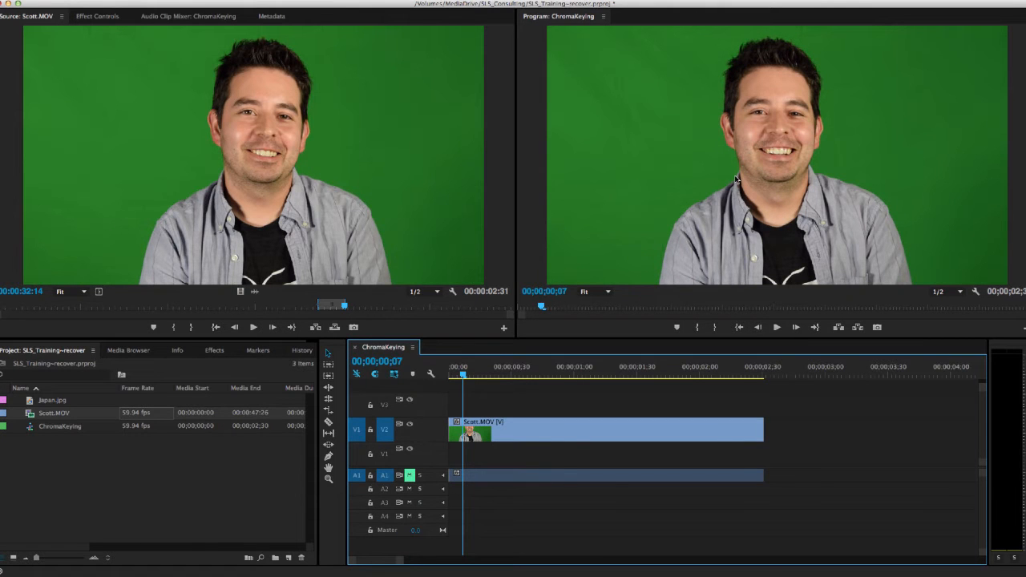
click(461, 374)
key(Home)
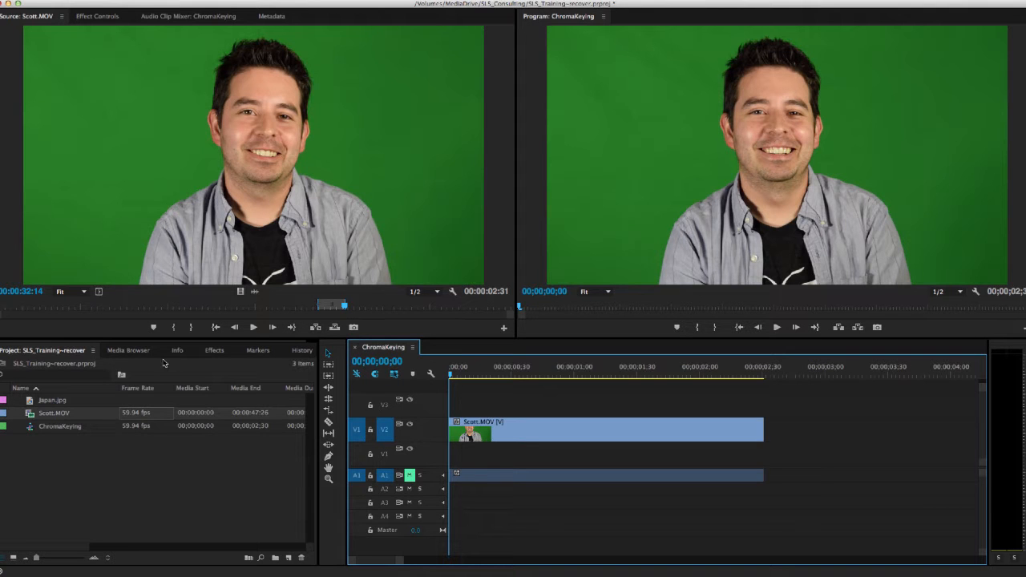
Apply the Eight-Point Garbage Matte keying effect to the Scott.MOV clip on V2.
click(212, 351)
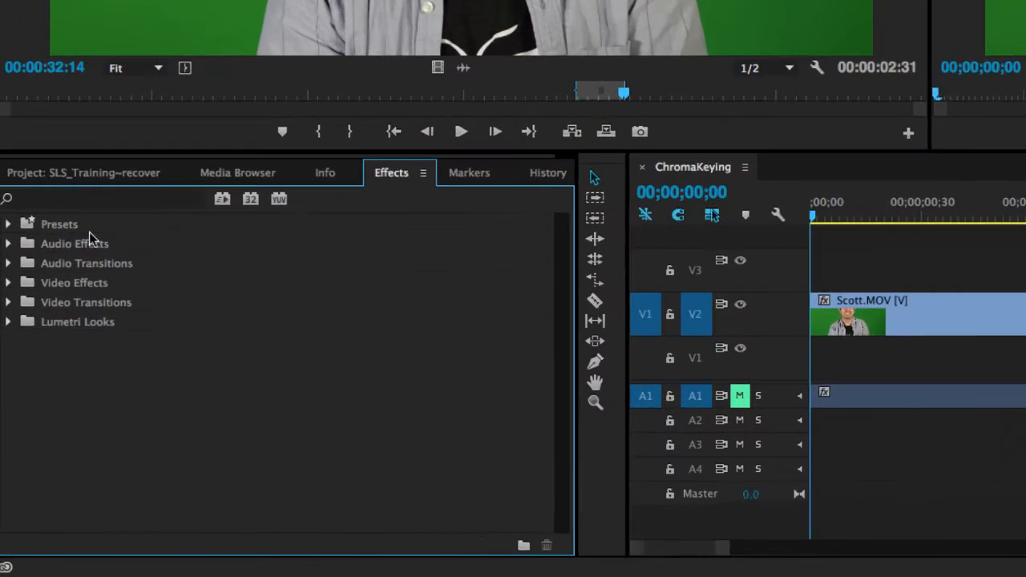
click(10, 267)
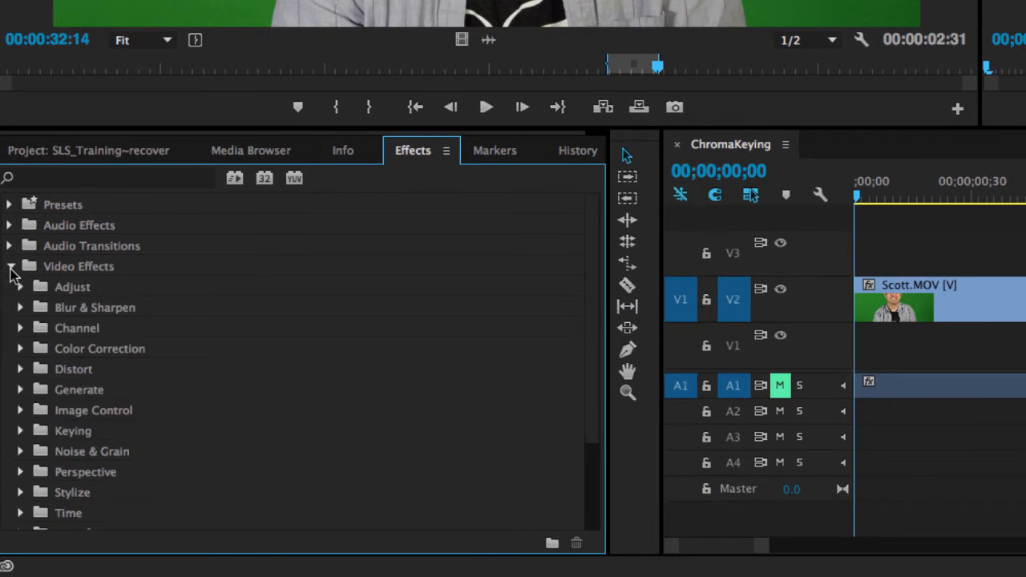
scroll(32, 352, down, 3)
click(20, 315)
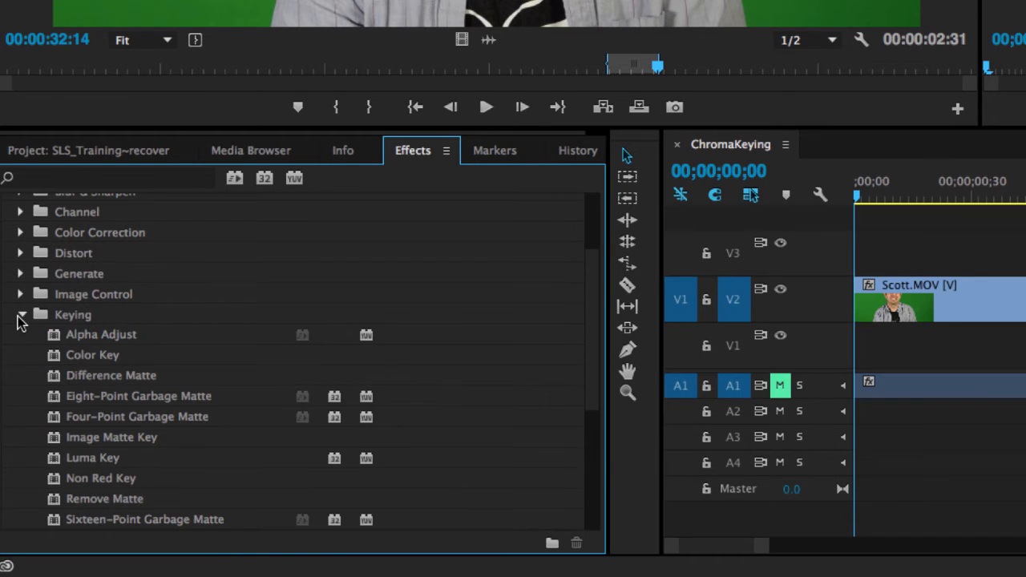
click(54, 401)
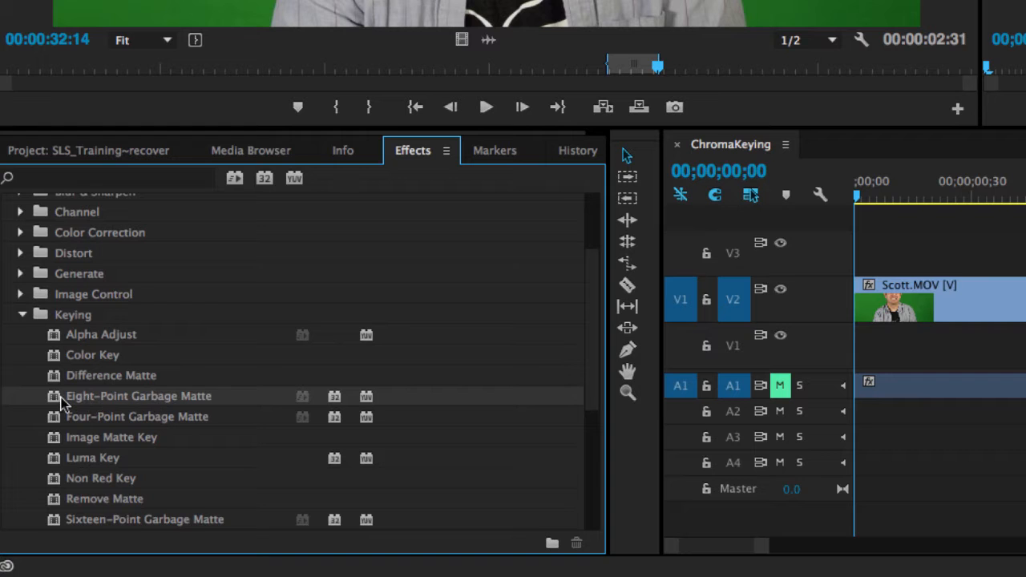
click(78, 523)
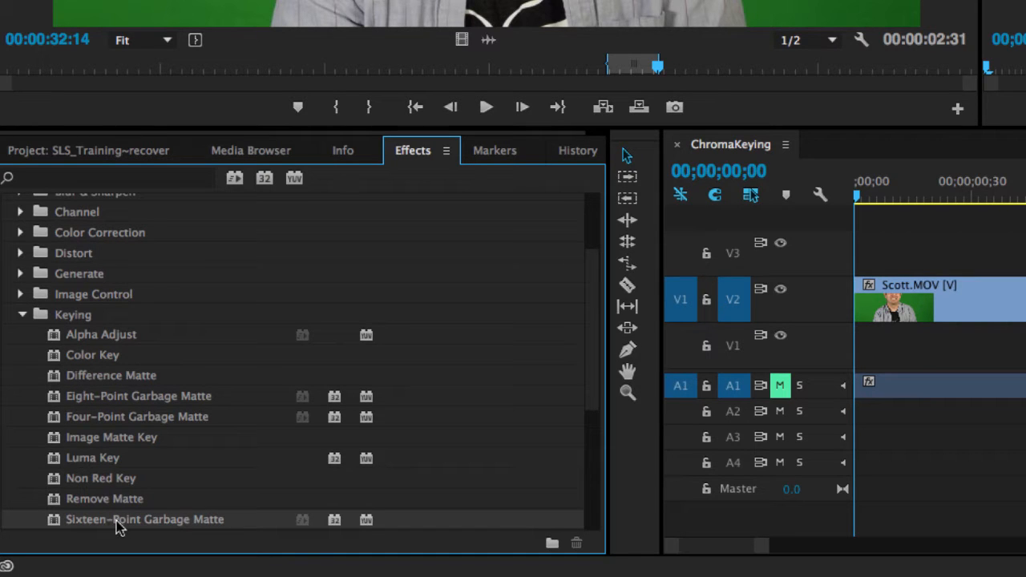
click(48, 401)
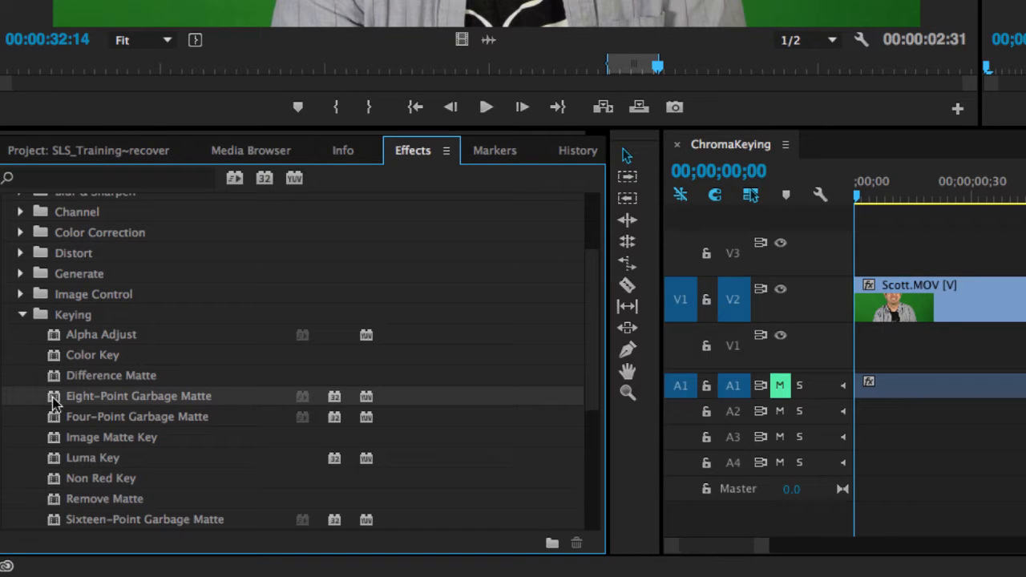
drag(56, 400, 541, 434)
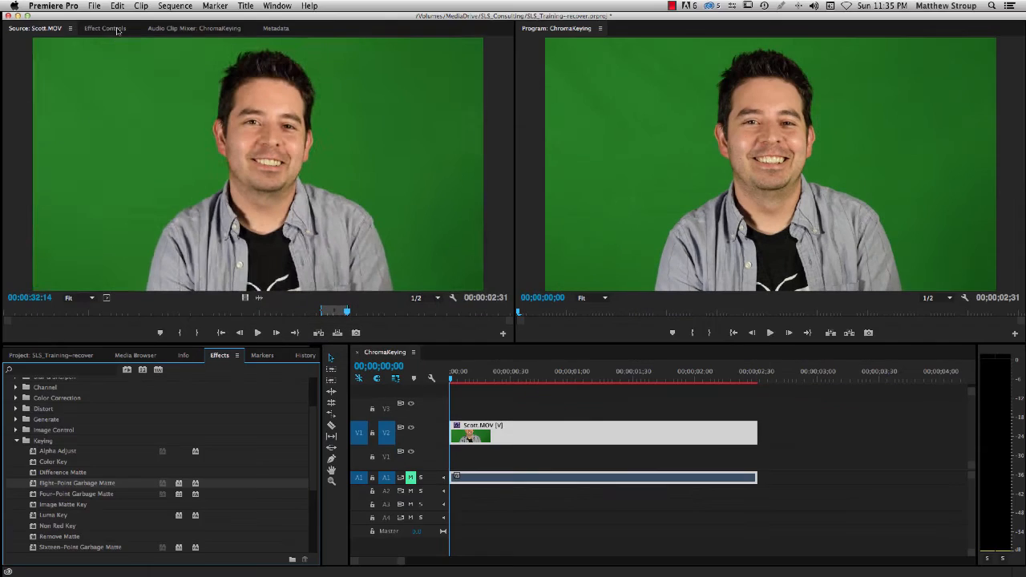
Move the garbage matte's right-side points inward to about 1684, 1080 for the bottom, 1588, 388 for the center and 1328, 0 for the top.
click(117, 26)
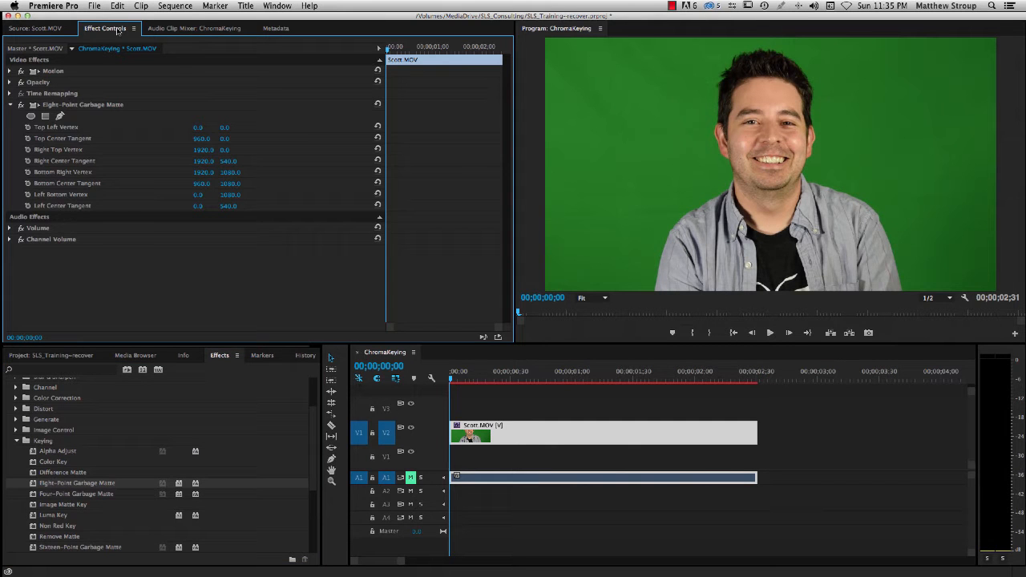
click(74, 107)
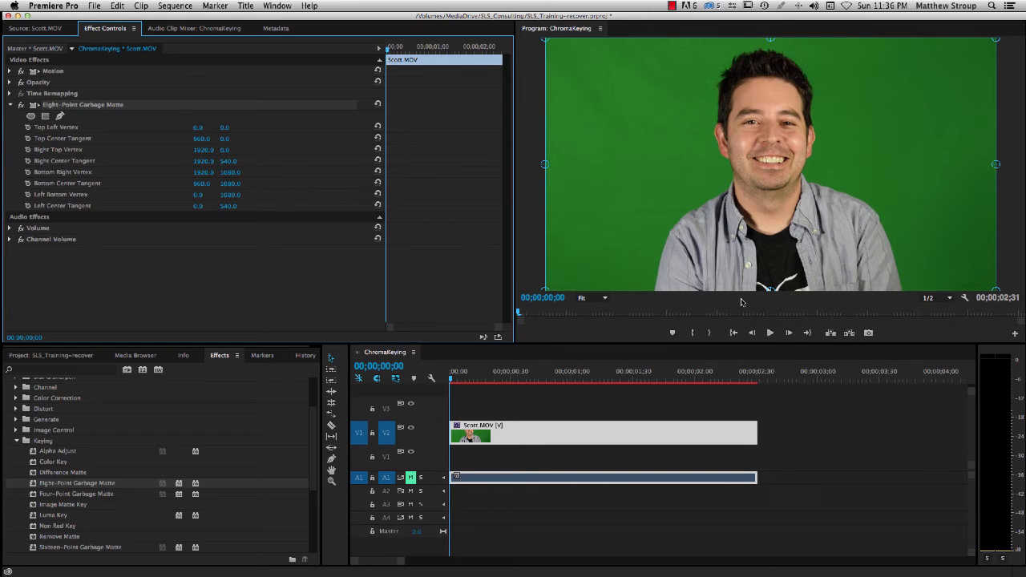
click(606, 300)
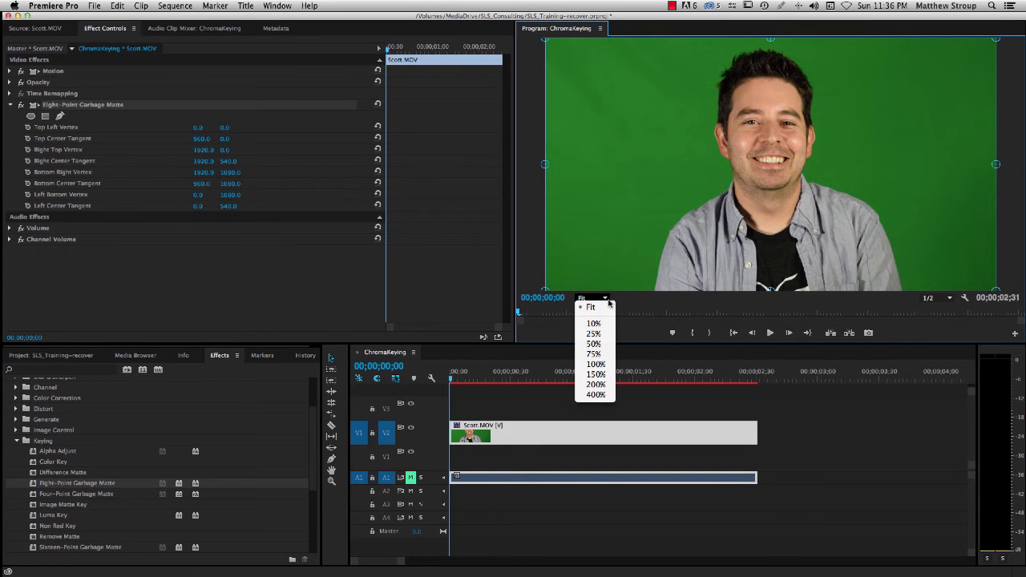
click(596, 346)
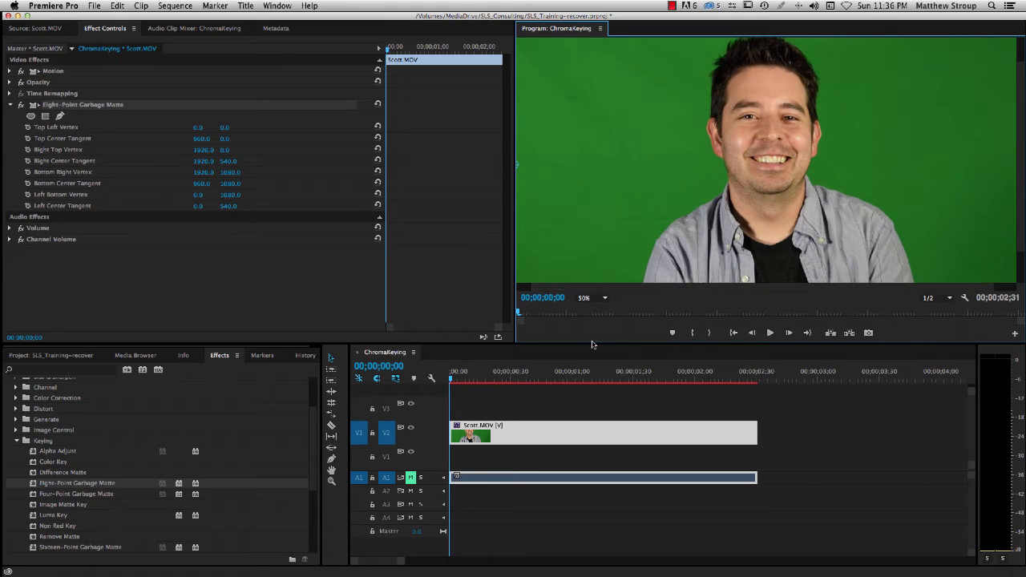
click(594, 304)
click(597, 339)
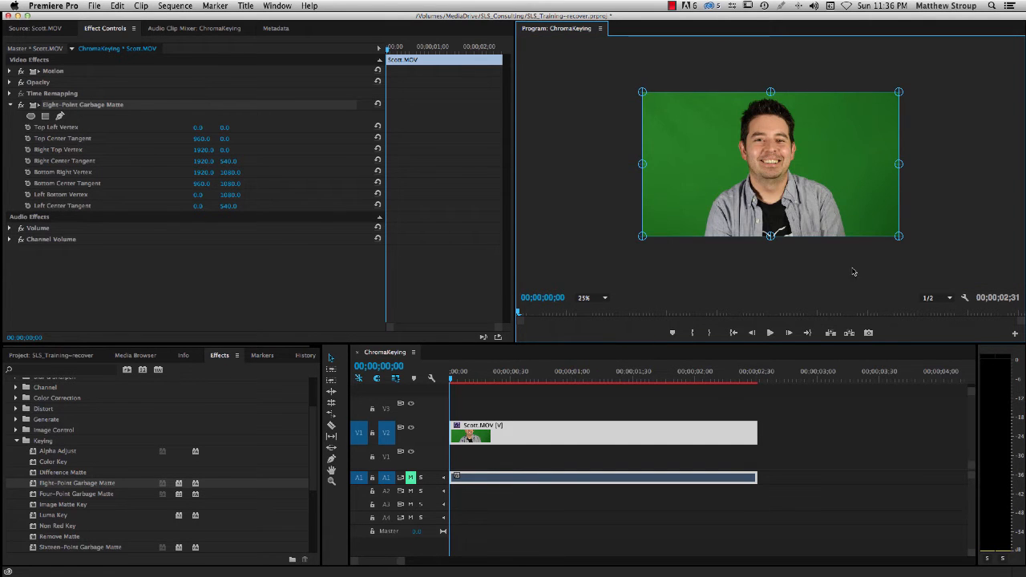
drag(900, 236, 867, 236)
drag(898, 164, 855, 144)
drag(899, 92, 819, 93)
Move the garbage matte's left-side points inward to about 480, -8 for the top, 332, 552 for the center and 348, 1076 for the bottom.
drag(642, 93, 706, 92)
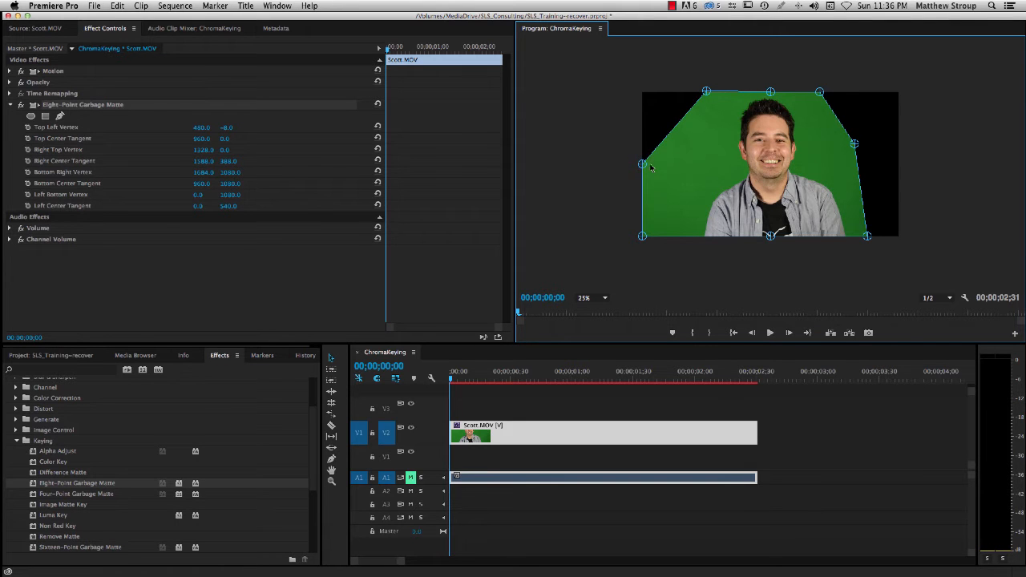
drag(642, 166, 686, 166)
drag(643, 237, 689, 238)
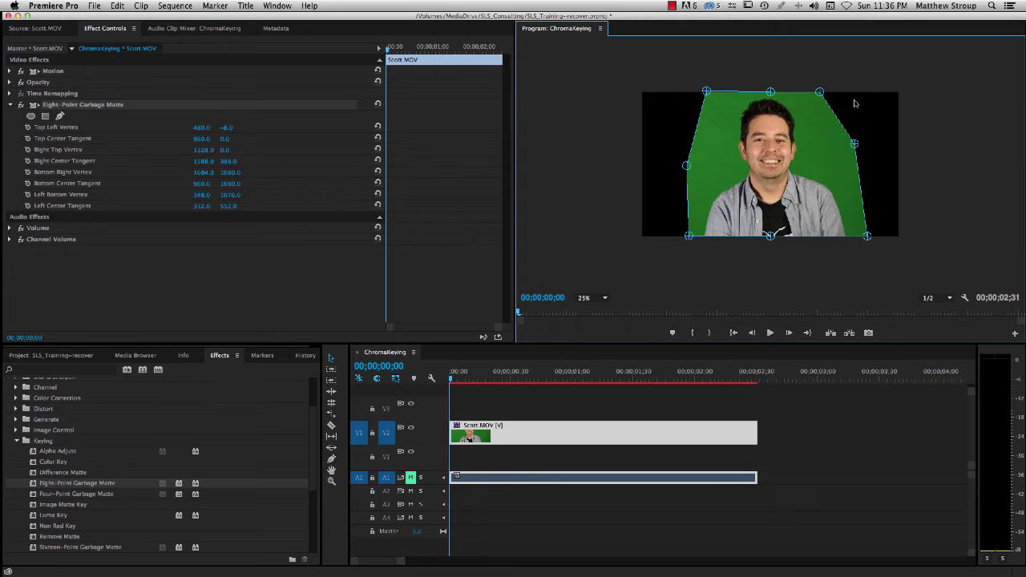
Scrub the whole clip to check that the subject stays inside the garbage matte, ending at the sequence start.
click(466, 382)
drag(468, 382, 763, 397)
key(Home)
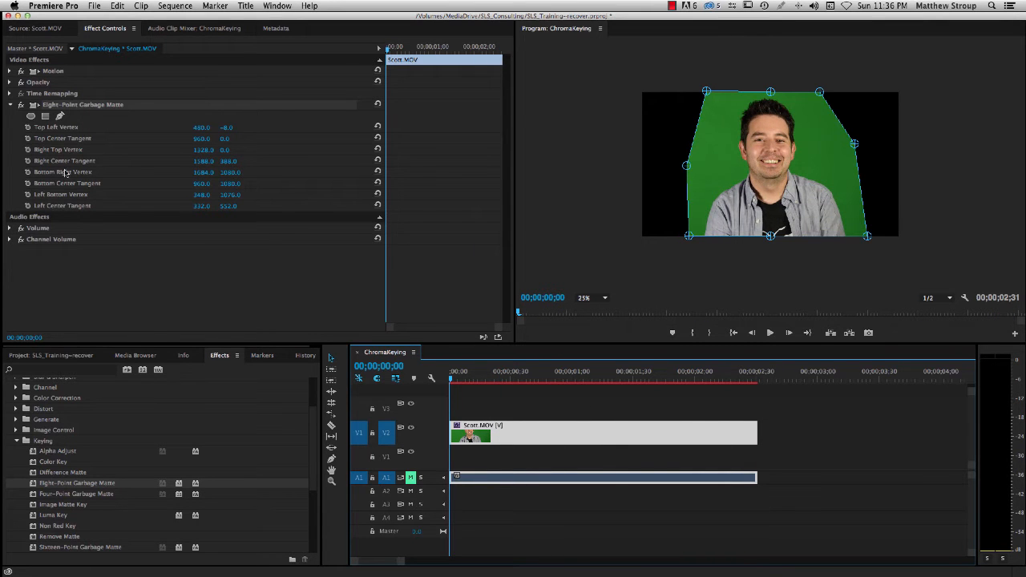
Apply the Ultra Key effect to Scott.MOV on V2 and choose the Aggressive setting.
click(11, 105)
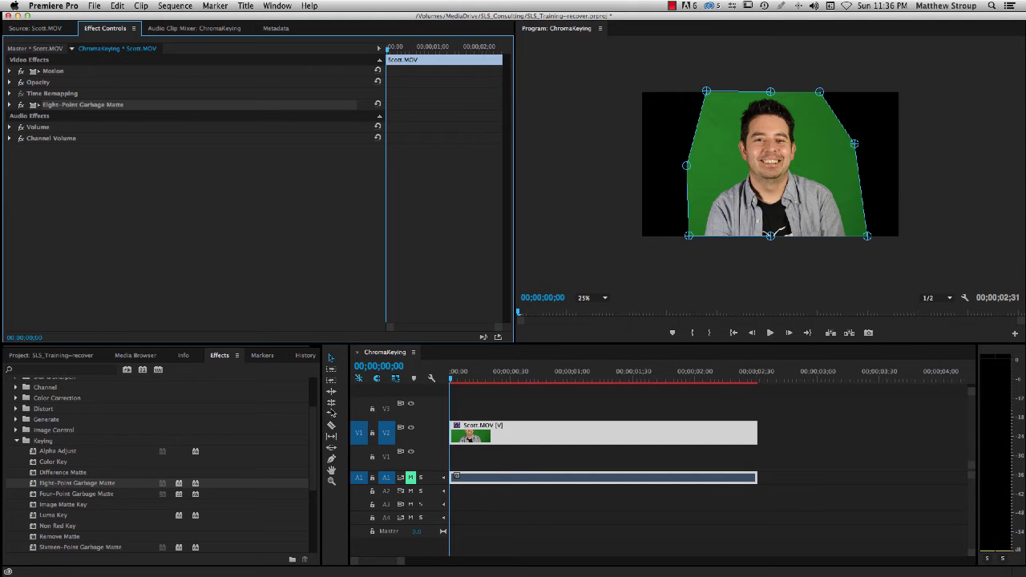
scroll(307, 446, down, 3)
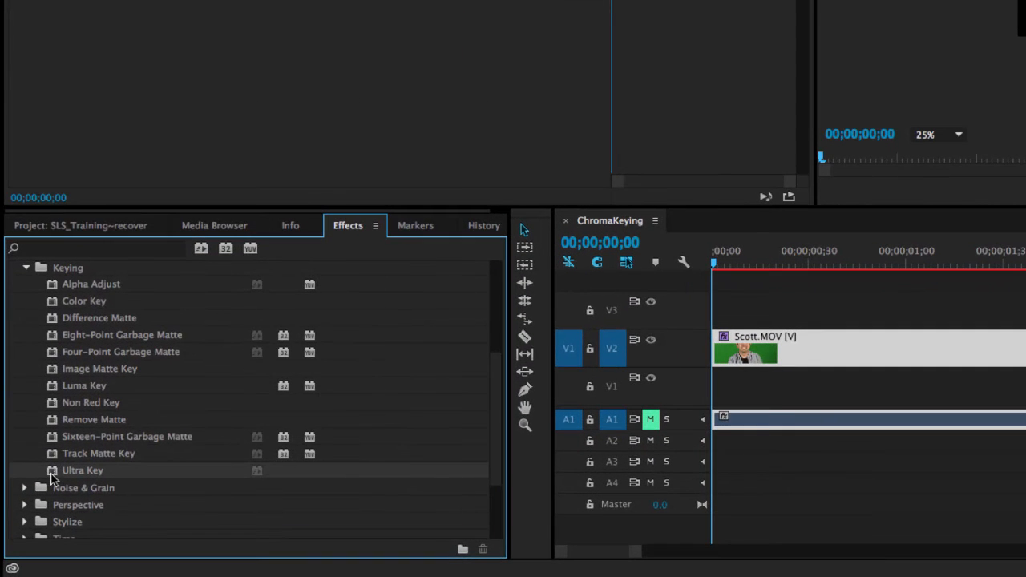
drag(49, 479, 866, 362)
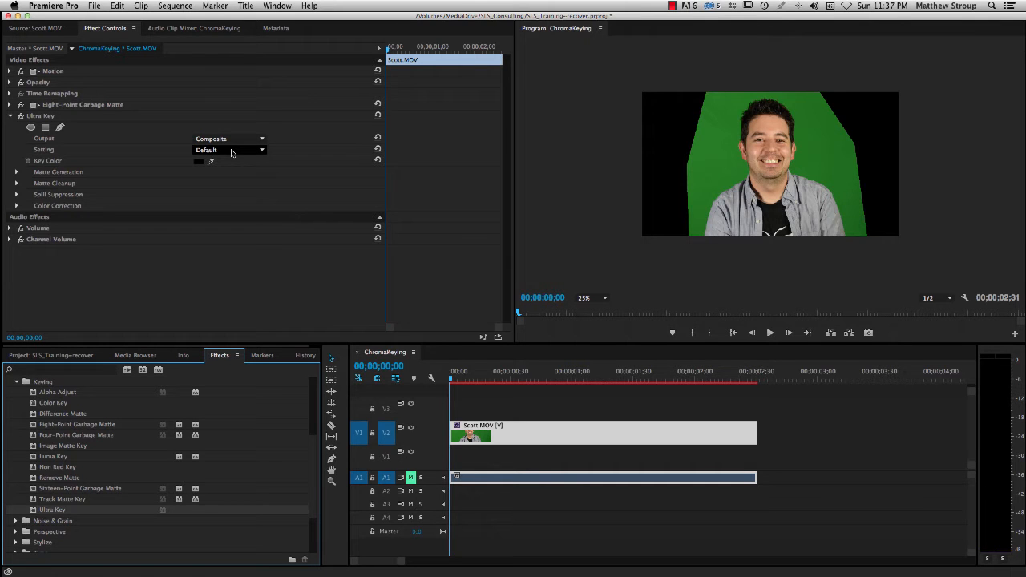
click(232, 151)
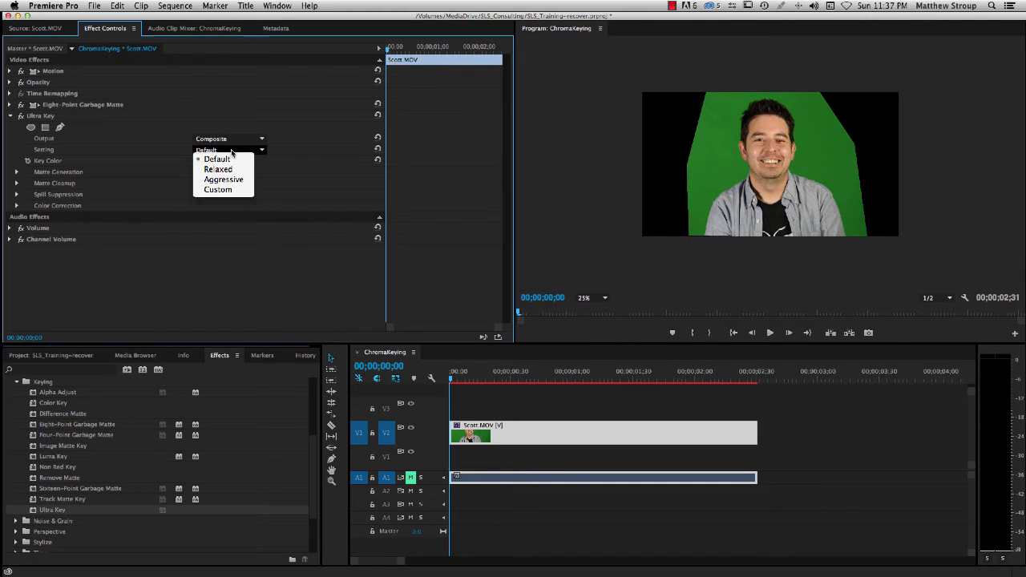
click(226, 180)
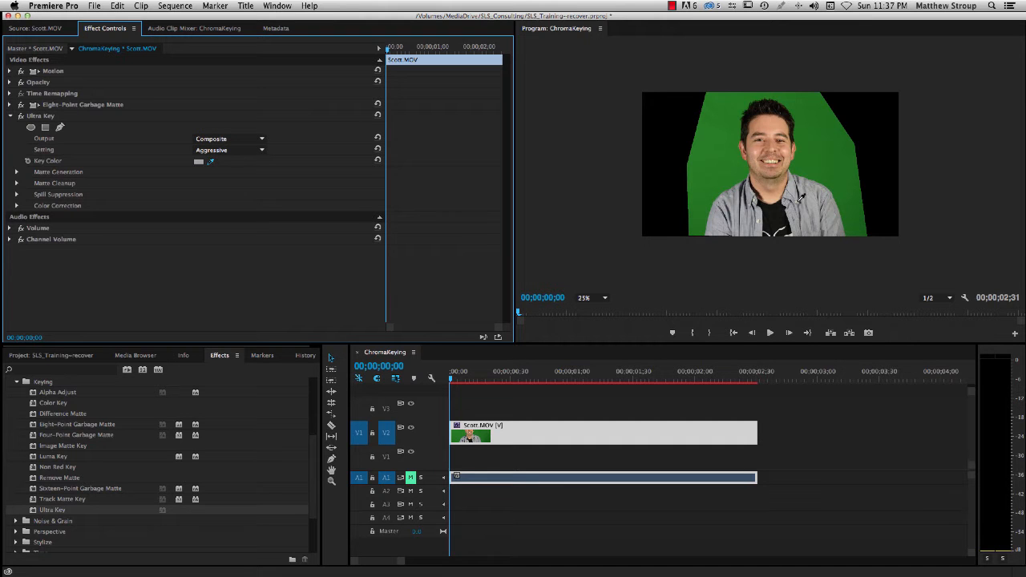
Sample the green backdrop right beside the subject's jaw as the Ultra Key key color, with the program view fitted.
click(604, 298)
click(605, 309)
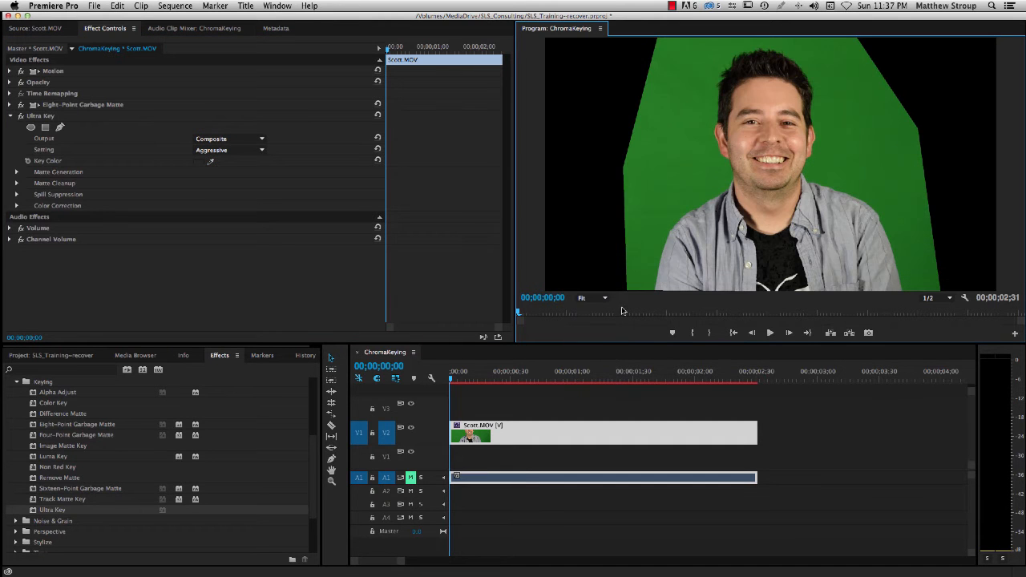
click(211, 160)
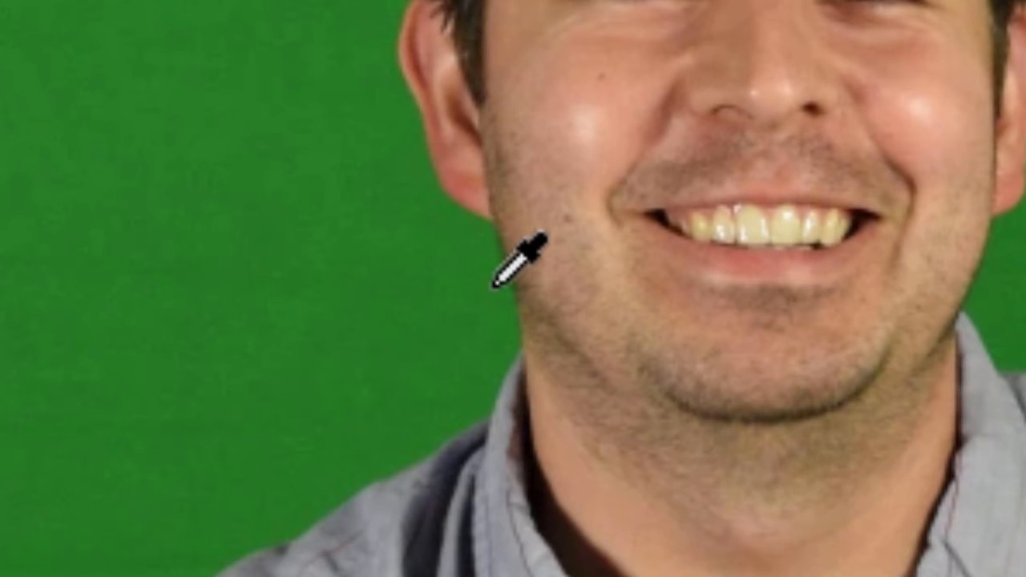
click(494, 281)
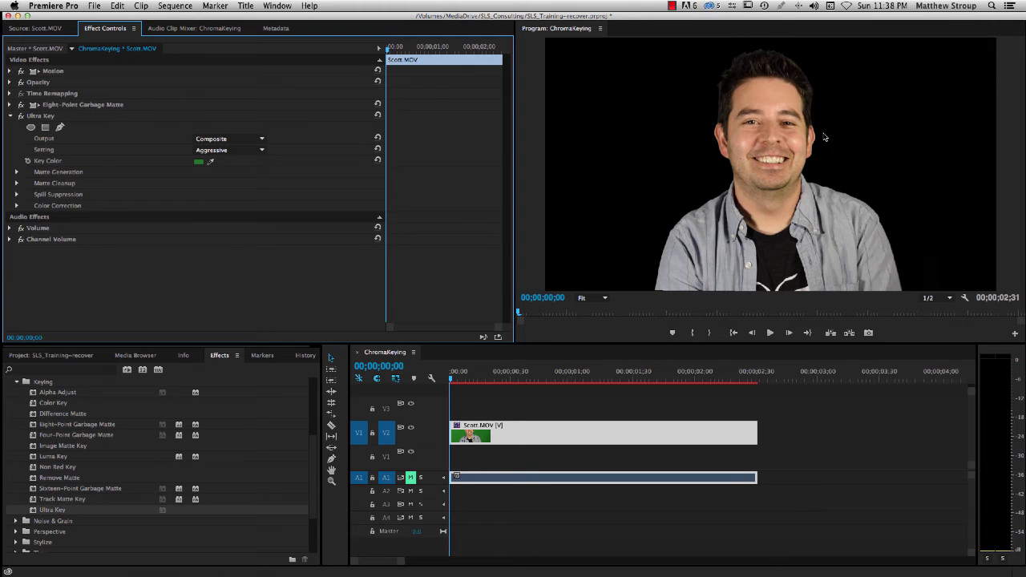
Examine the keyed edges around the subject's face and hair at 150% magnification.
click(602, 299)
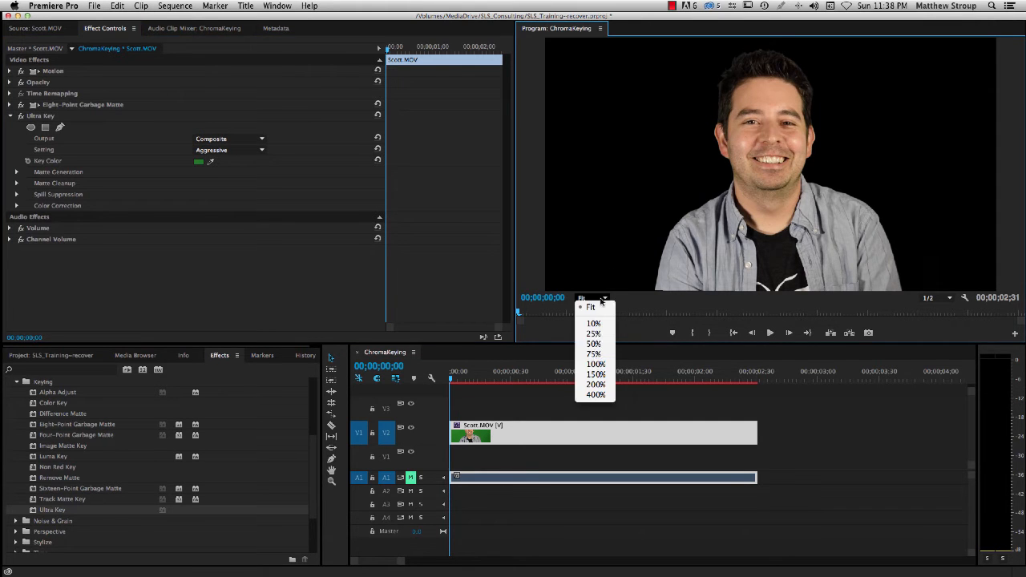
click(607, 374)
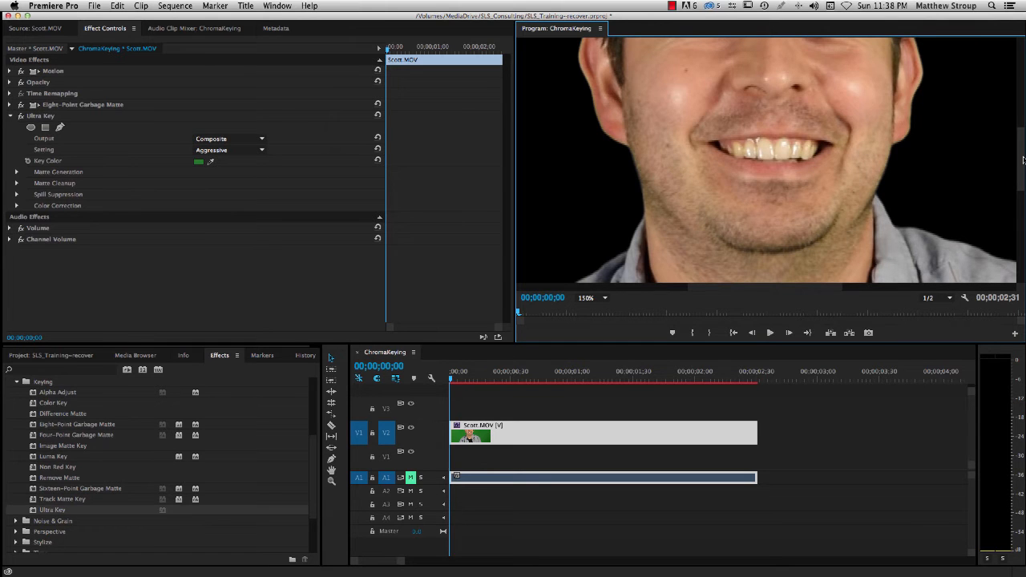
scroll(1023, 161, up, 3)
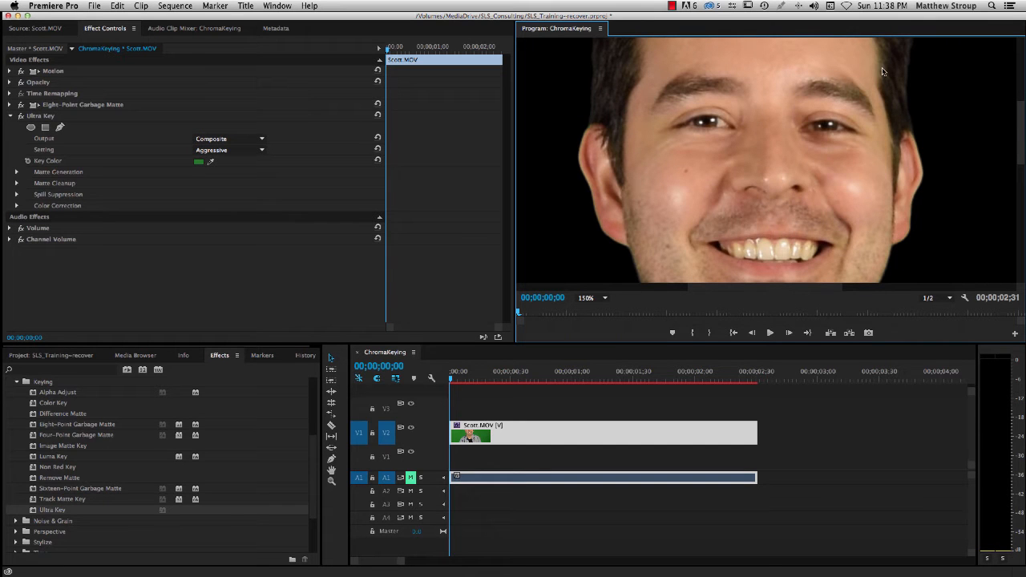
drag(1020, 136, 1016, 86)
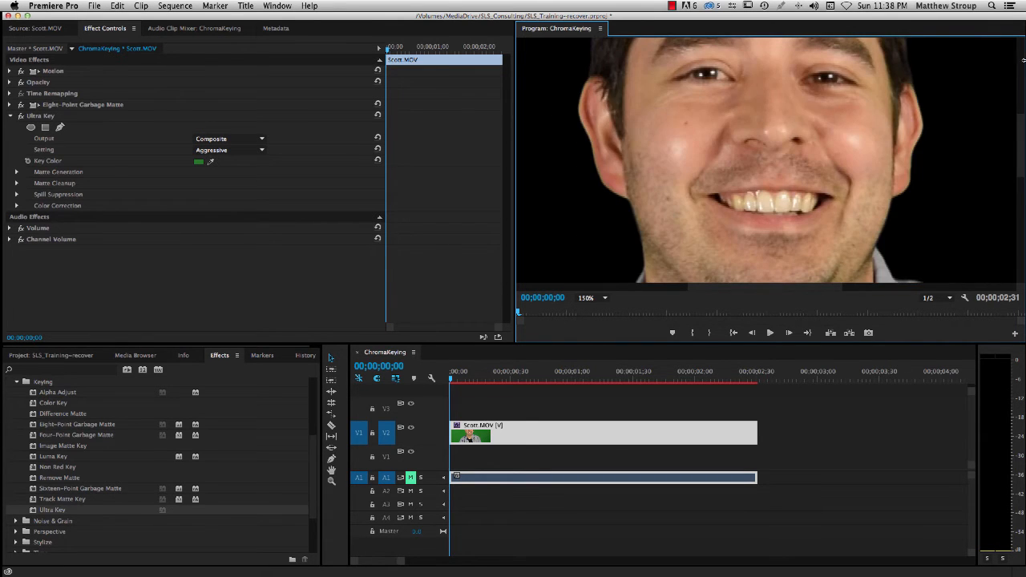
scroll(1020, 128, up, 5)
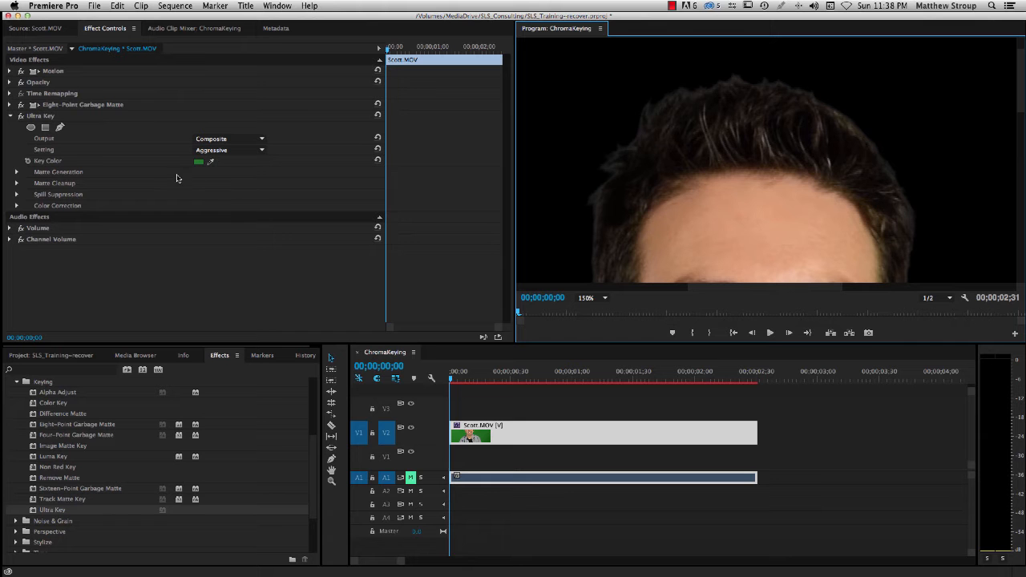
Set the Ultra Key output to Alpha Channel and inspect the matte around the subject's head, ending with the program view fitted.
click(248, 139)
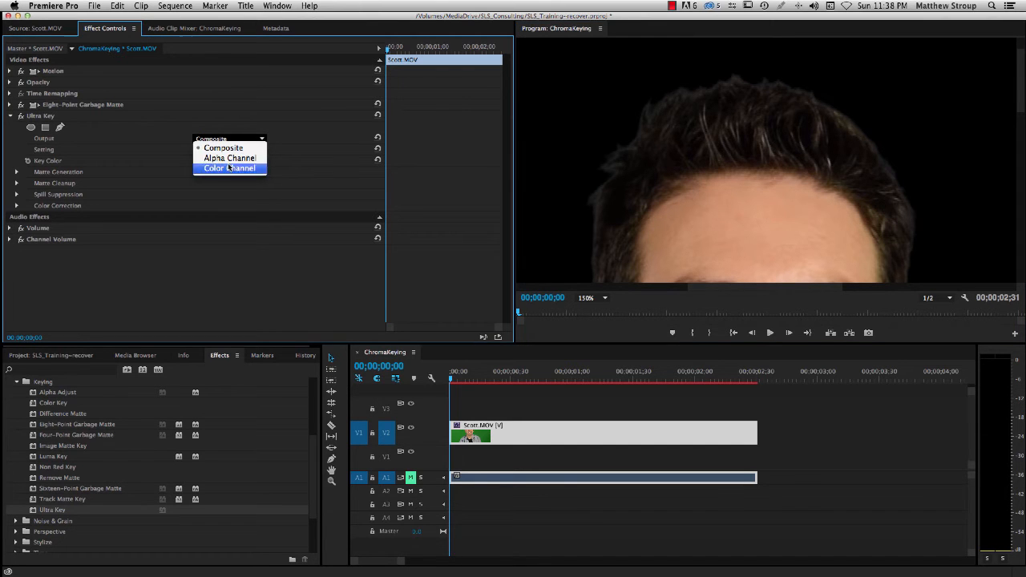
click(231, 158)
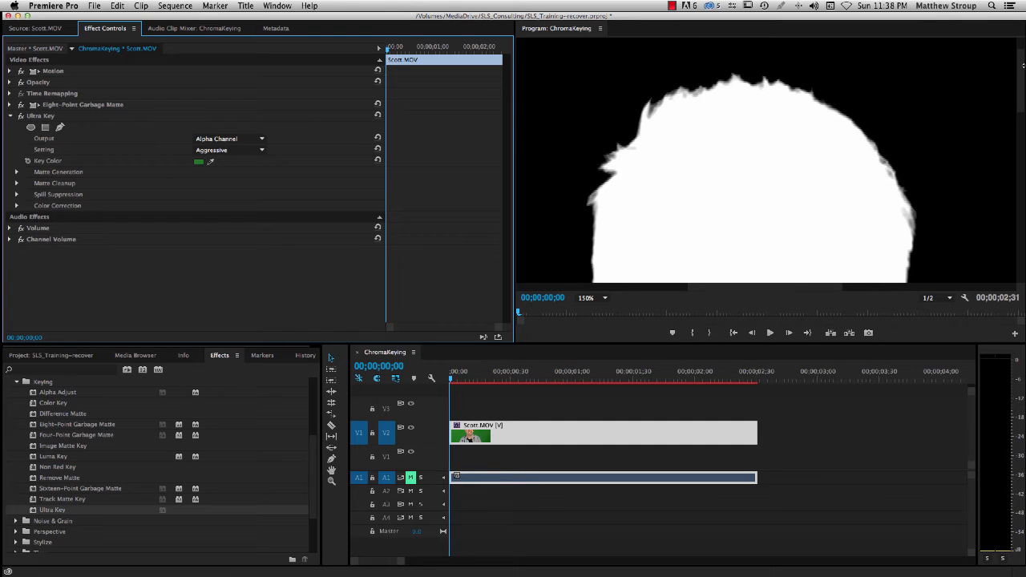
drag(1020, 74, 1021, 96)
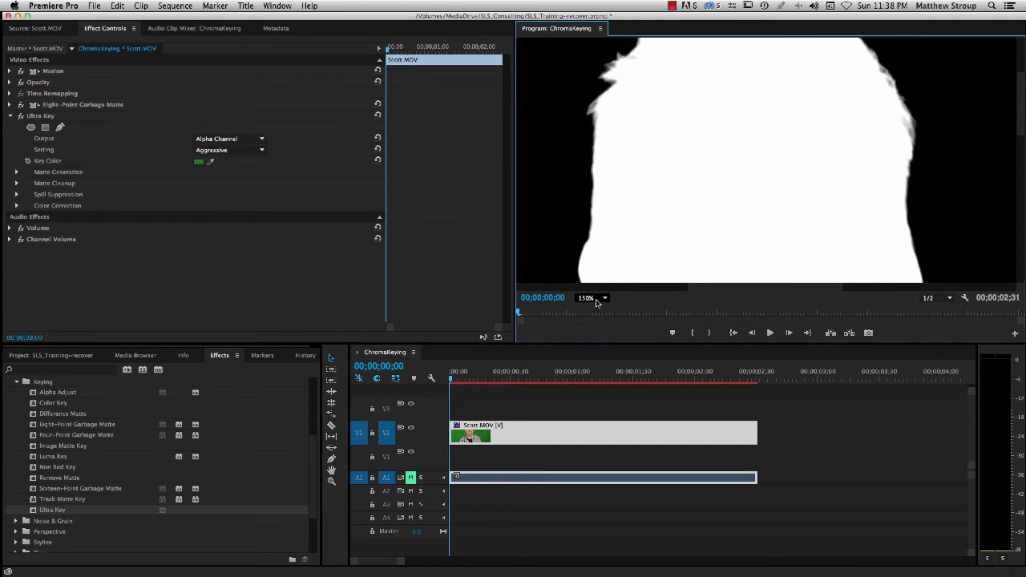
click(596, 302)
click(600, 306)
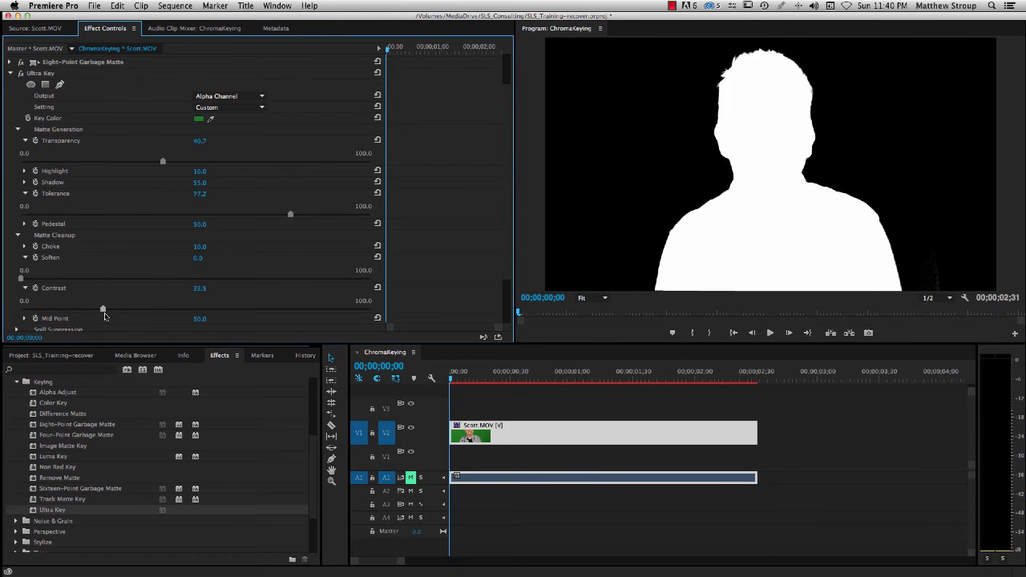
Set the Ultra Key matte cleanup to Contrast 53.1 and Choke 61.3, with the output returned to Composite.
drag(104, 313, 206, 311)
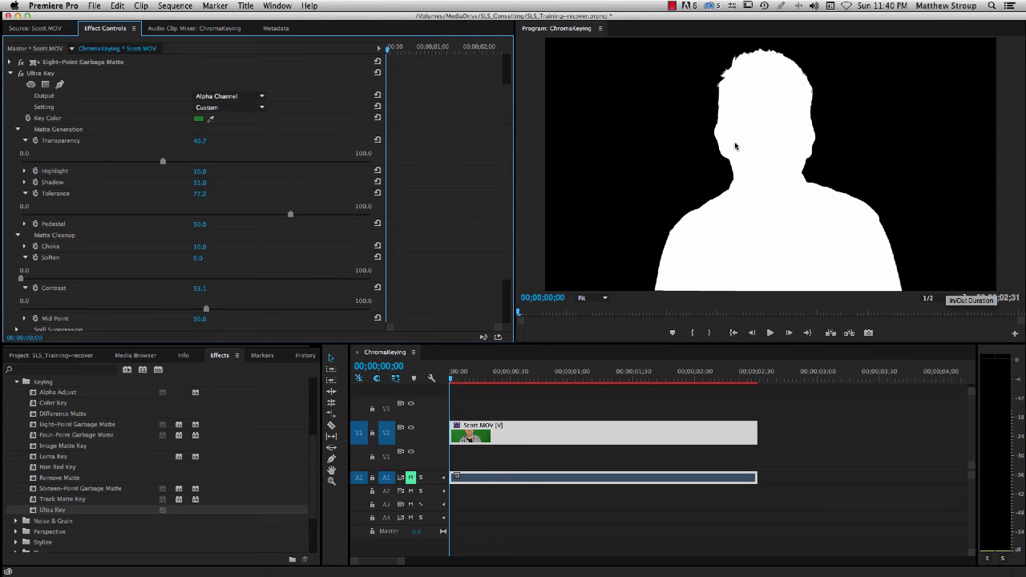
click(228, 97)
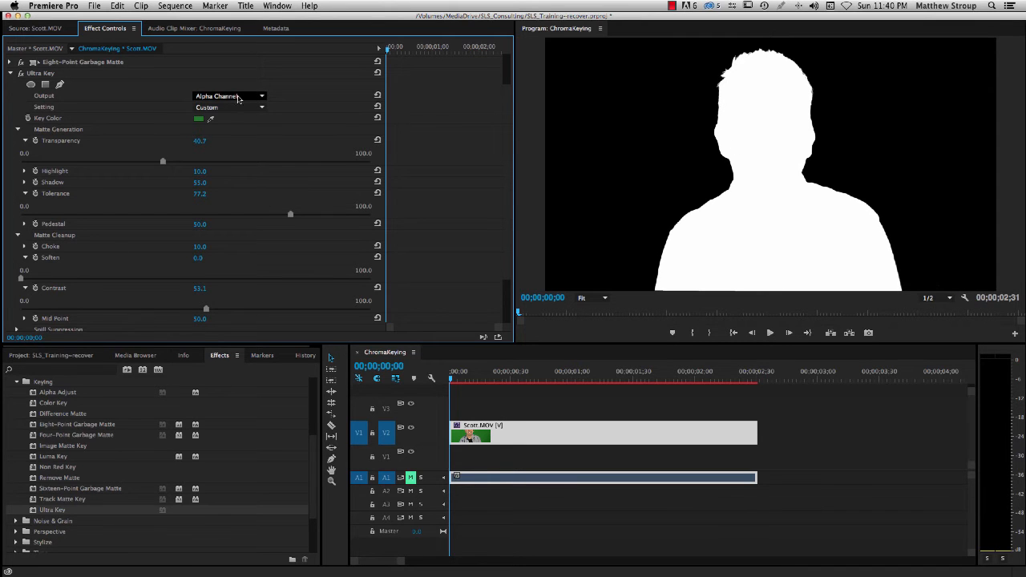
click(233, 108)
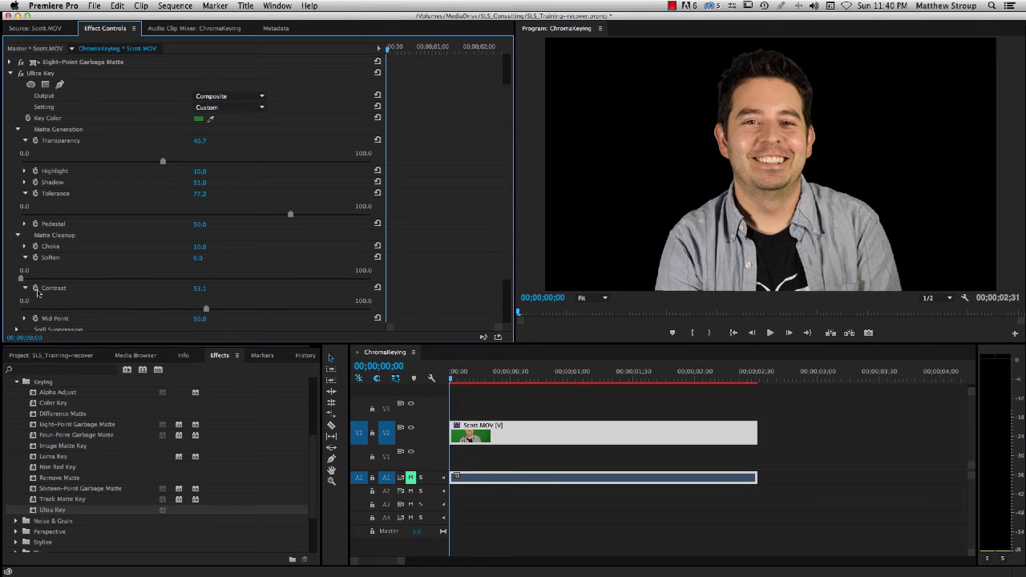
click(24, 246)
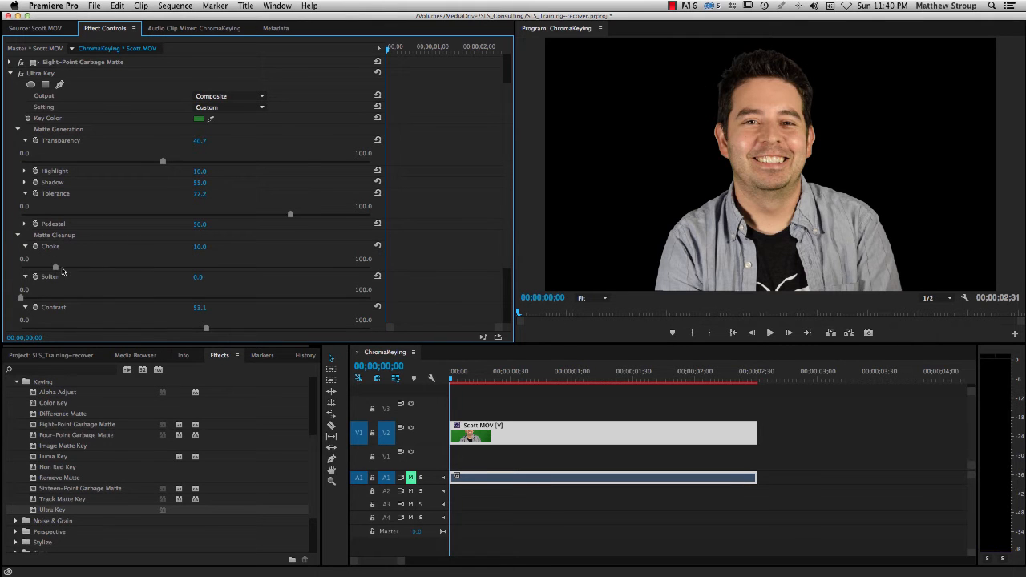
drag(57, 270, 234, 269)
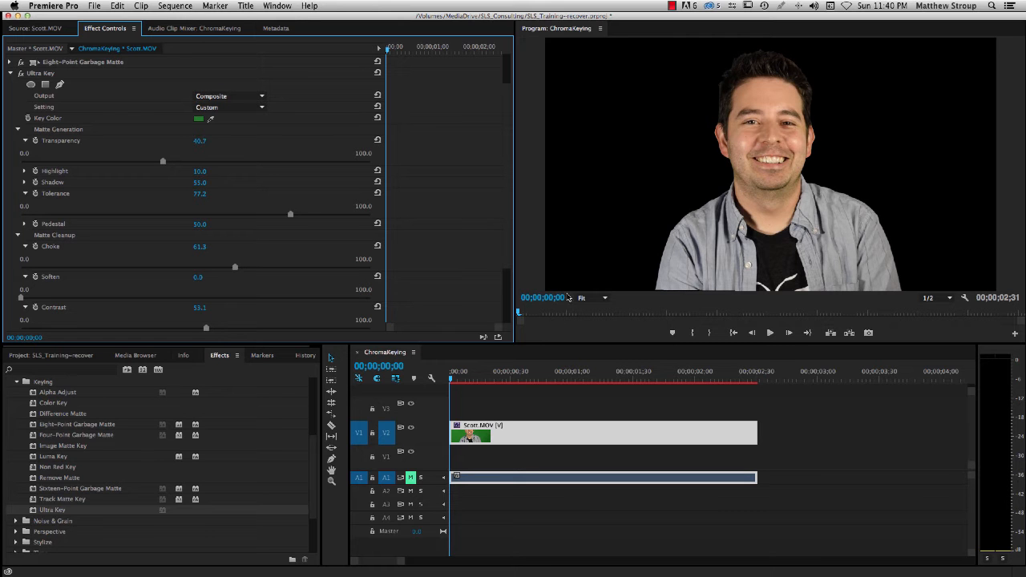
Check the key further along the clip, switching the Ultra Key output to Alpha Channel and ending at 00;00;01;08.
drag(473, 382, 558, 391)
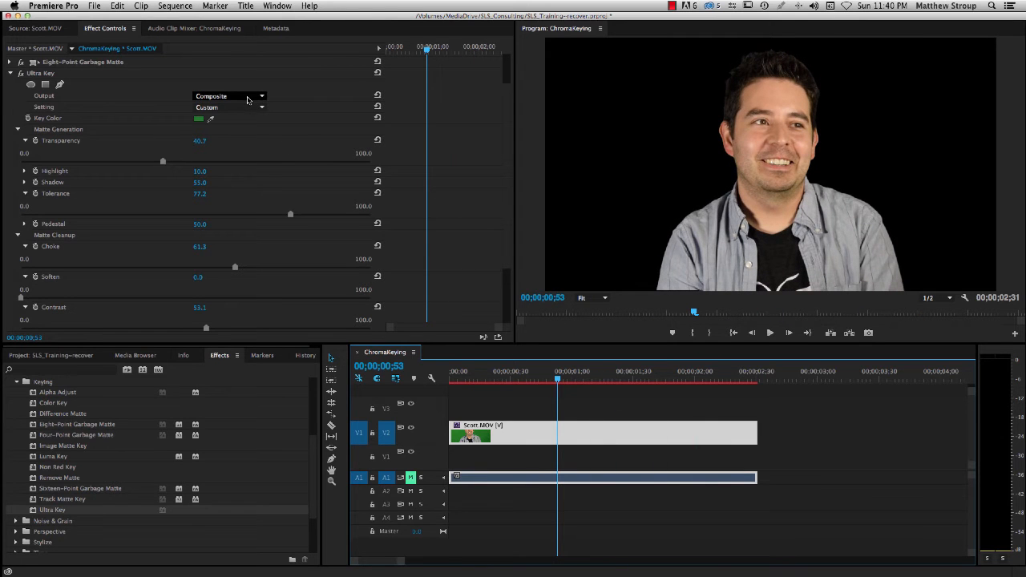
click(248, 98)
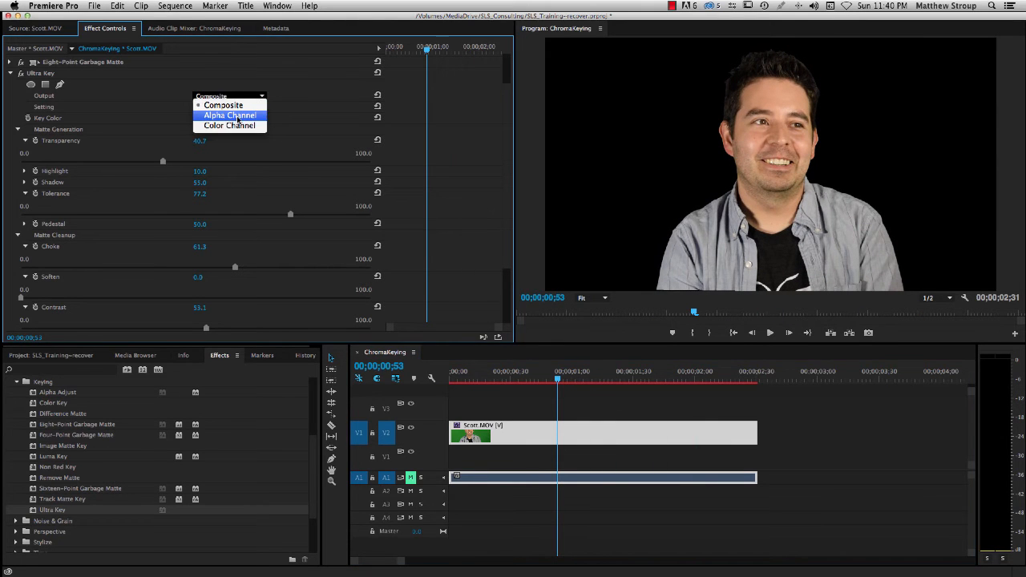
click(237, 118)
drag(558, 385, 587, 401)
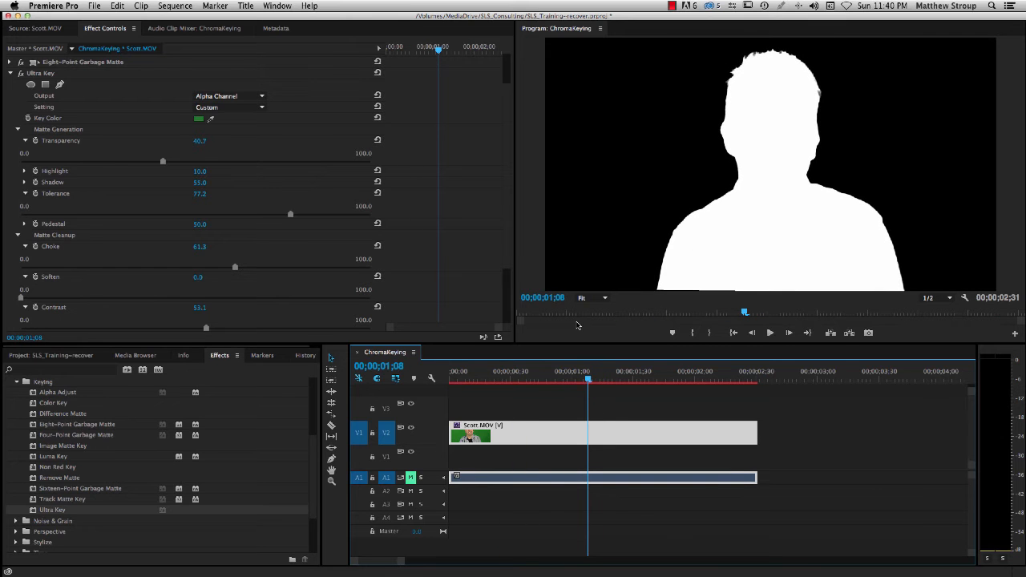
Move the Eight-Point Garbage Matte's upper and lower points outside the frame at 25% magnification, finishing with the program view fitted.
click(591, 300)
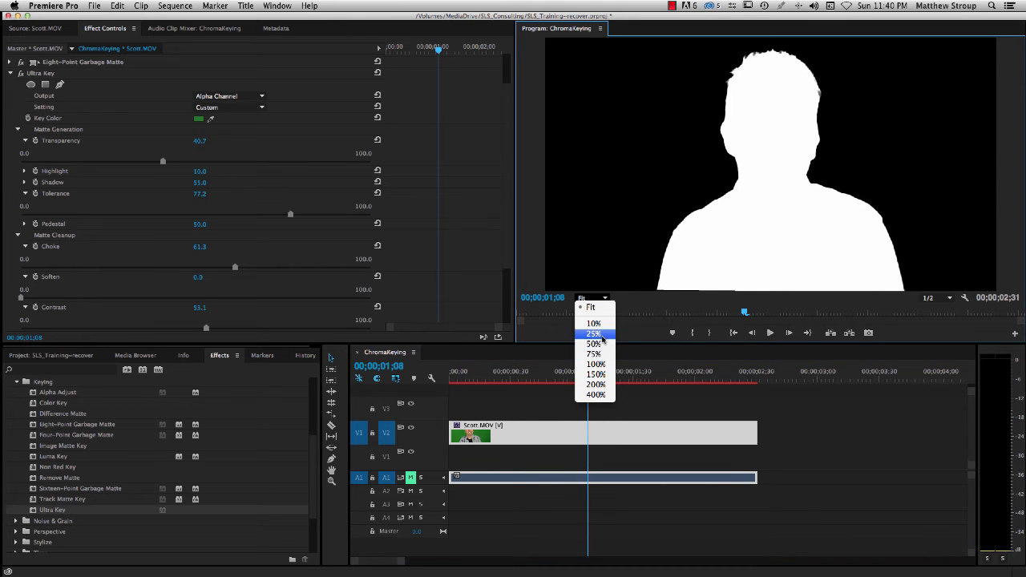
click(595, 333)
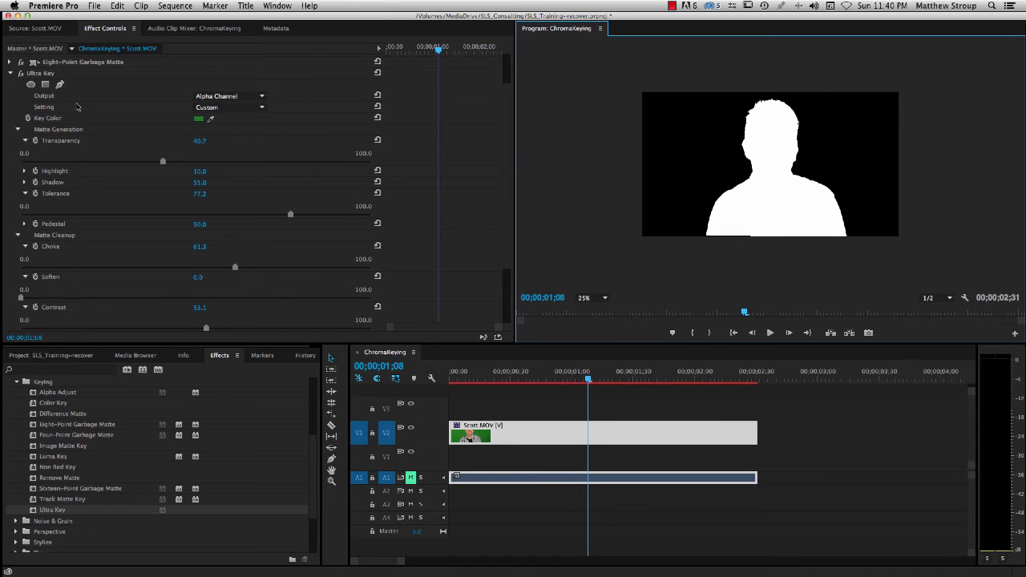
click(58, 66)
drag(689, 236, 689, 244)
drag(772, 238, 770, 248)
drag(867, 237, 868, 249)
drag(770, 91, 826, 83)
drag(707, 93, 707, 84)
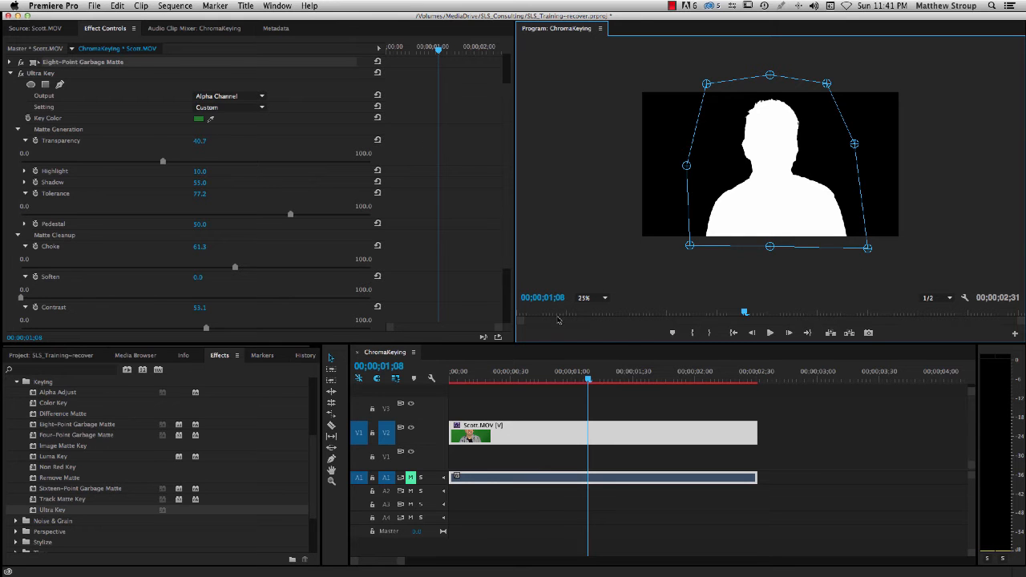
click(582, 303)
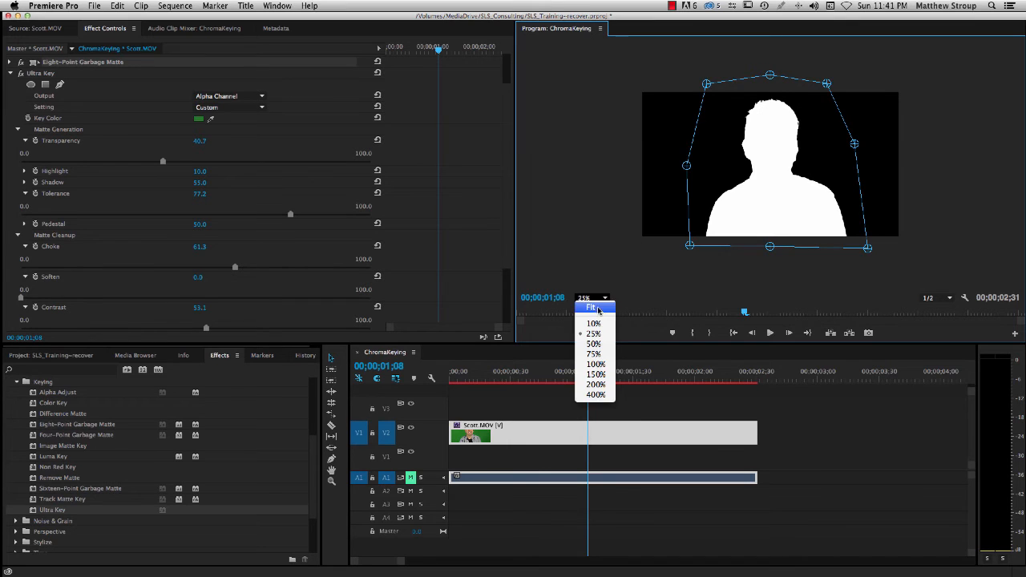
click(598, 315)
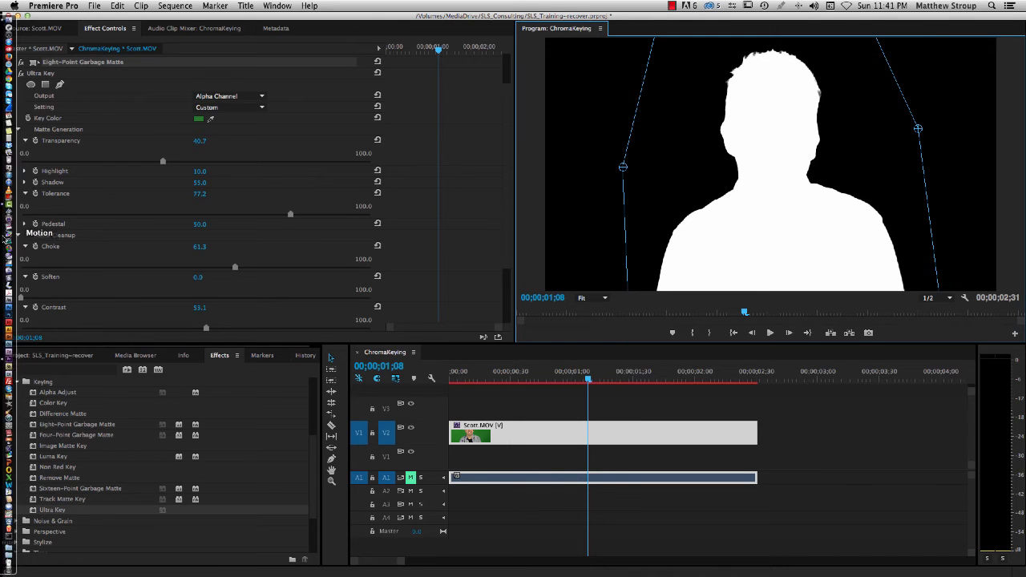
Collapse Ultra Key's Matte Generation group and the Choke, Soften and Contrast sliders.
click(25, 140)
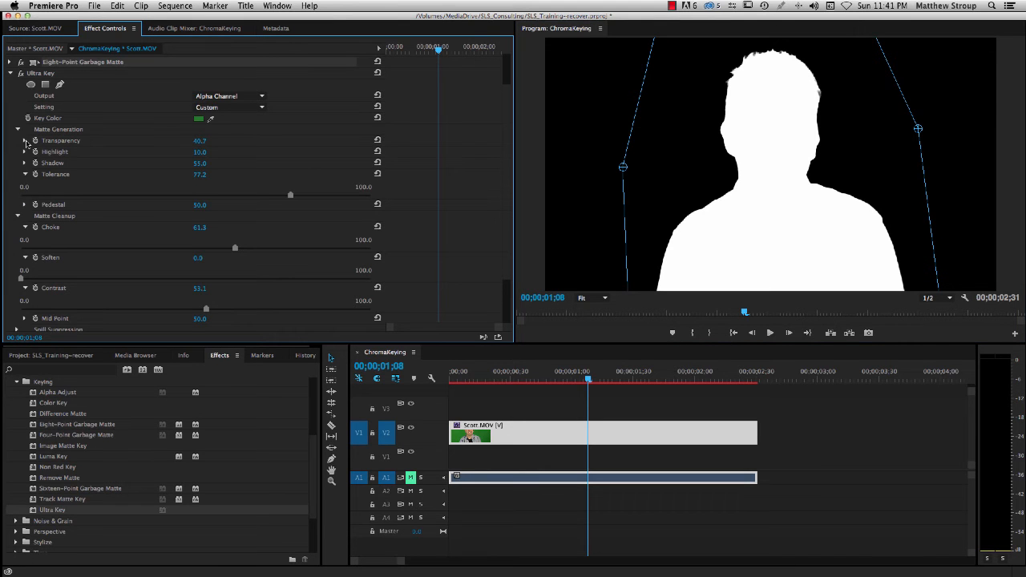
click(19, 130)
click(9, 87)
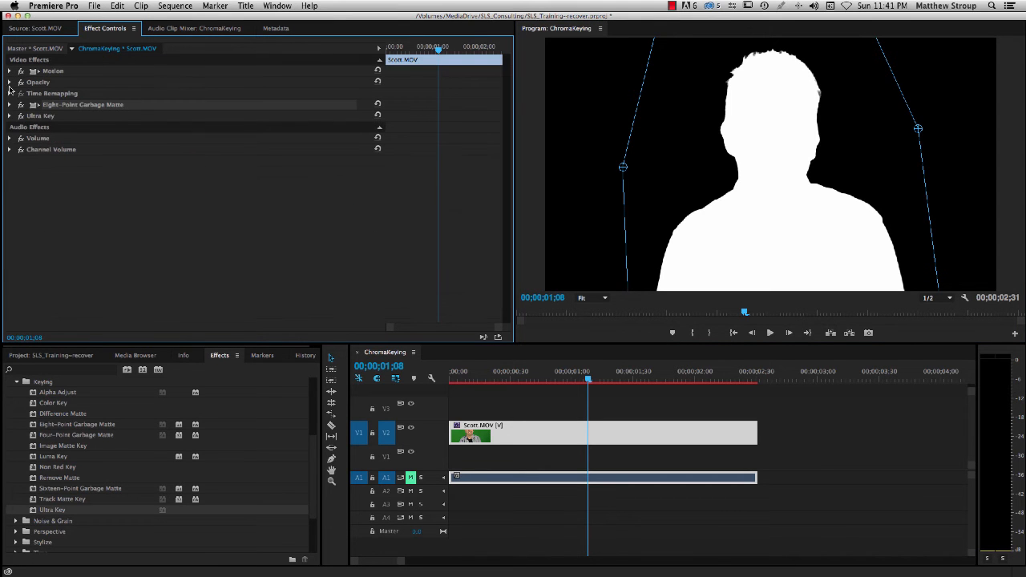
click(9, 116)
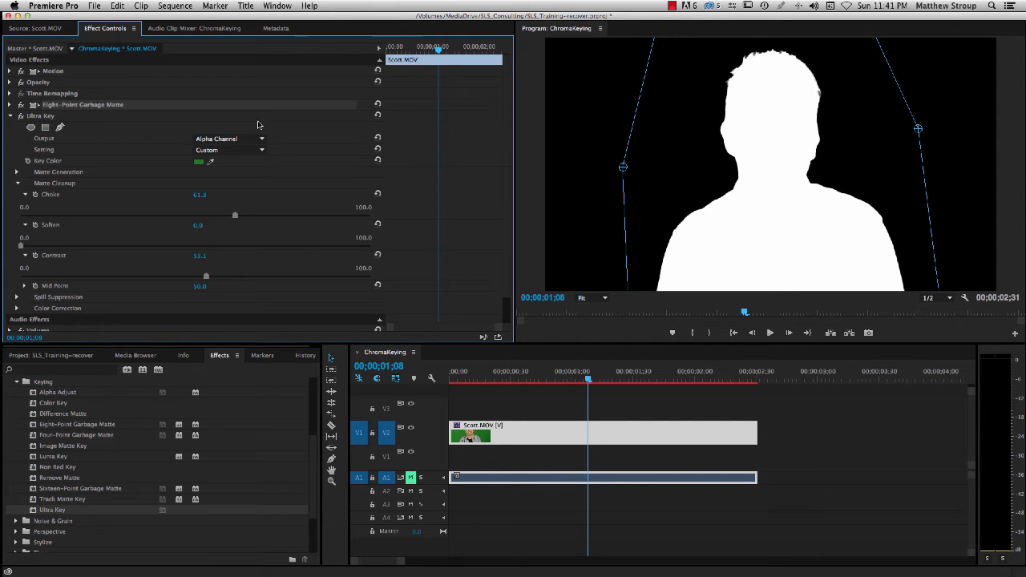
click(25, 194)
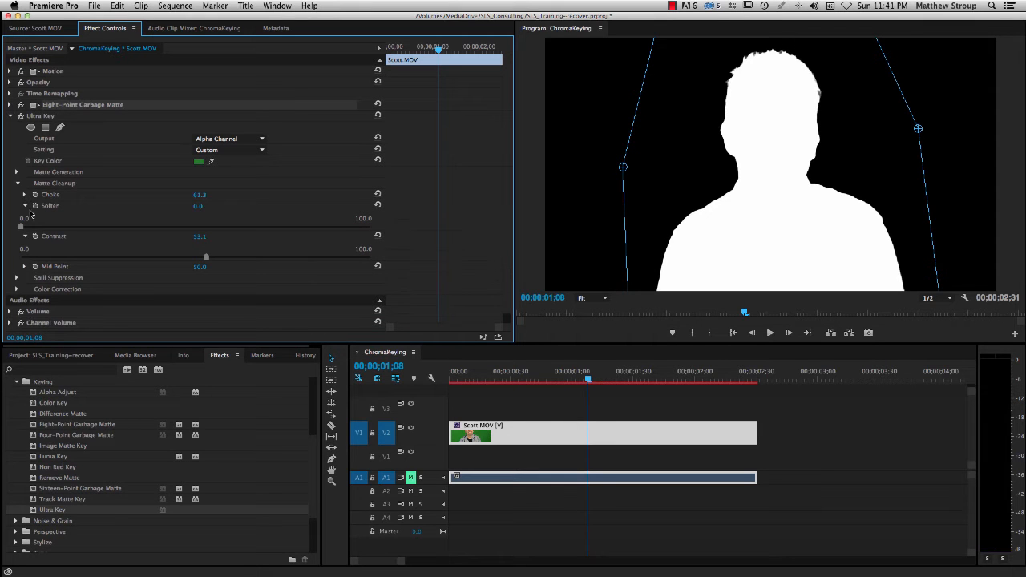
click(24, 205)
click(25, 216)
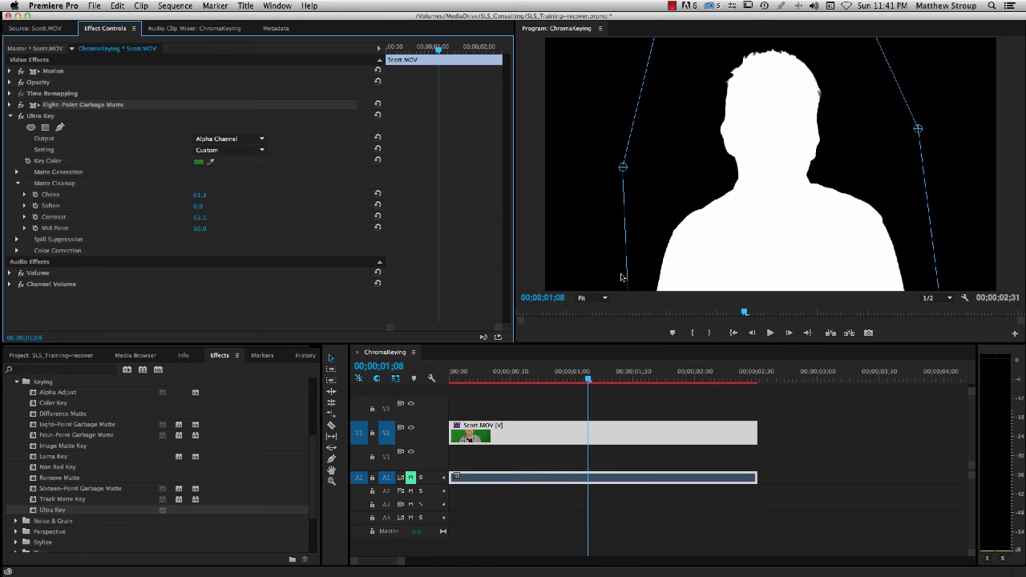
Set the Ultra Key output to Composite and collapse the effect's settings.
click(254, 145)
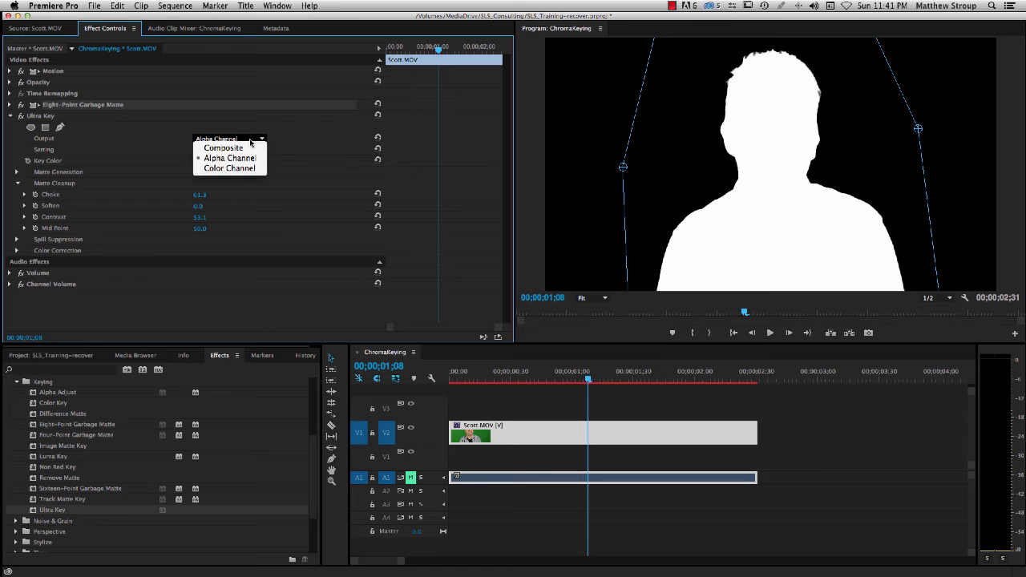
click(241, 149)
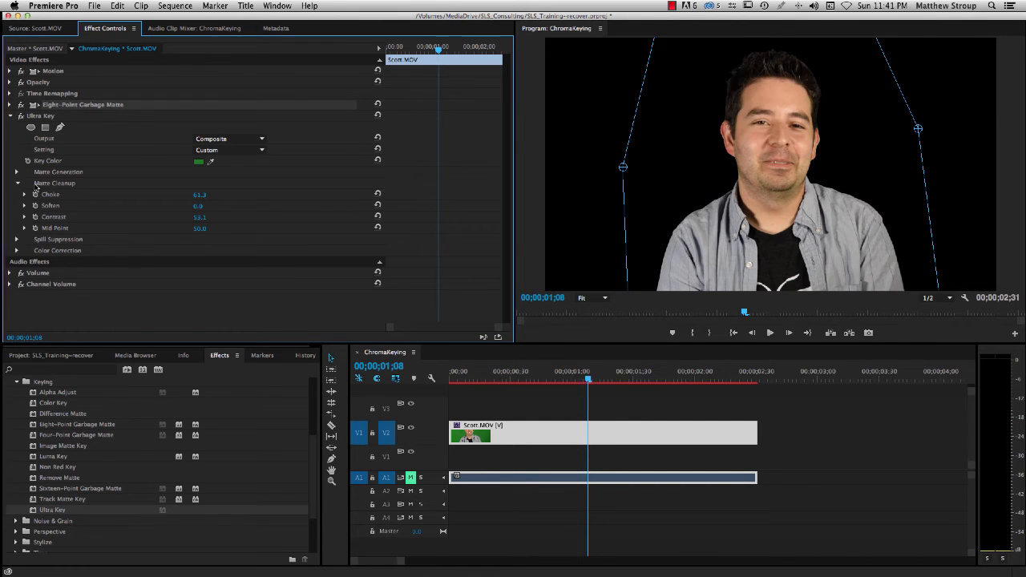
click(11, 115)
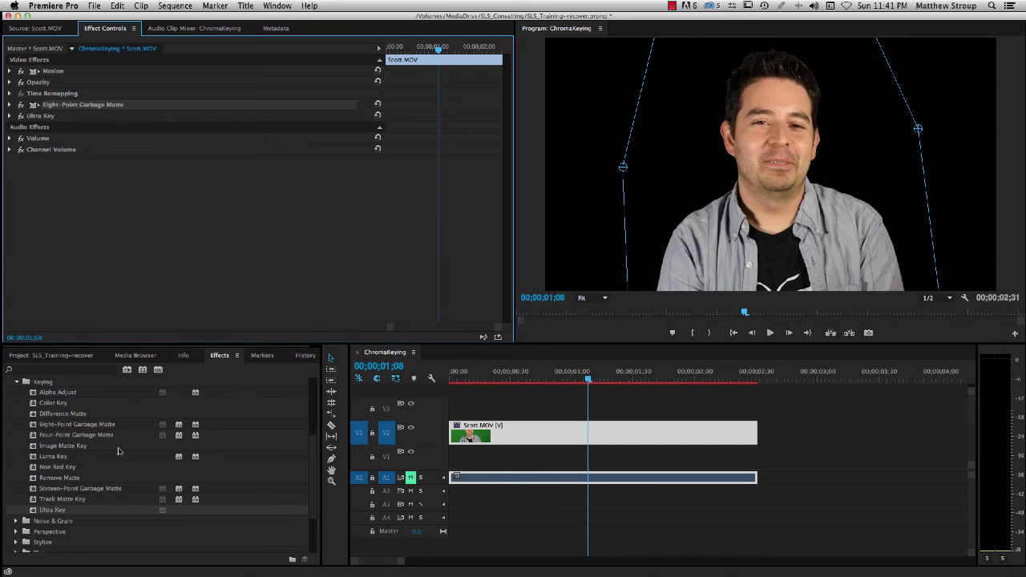
Load Japan.jpg as the source clip and mark the ChromaKeying sequence in at 00;00;00;00 and out at 00;00;02;30.
click(55, 355)
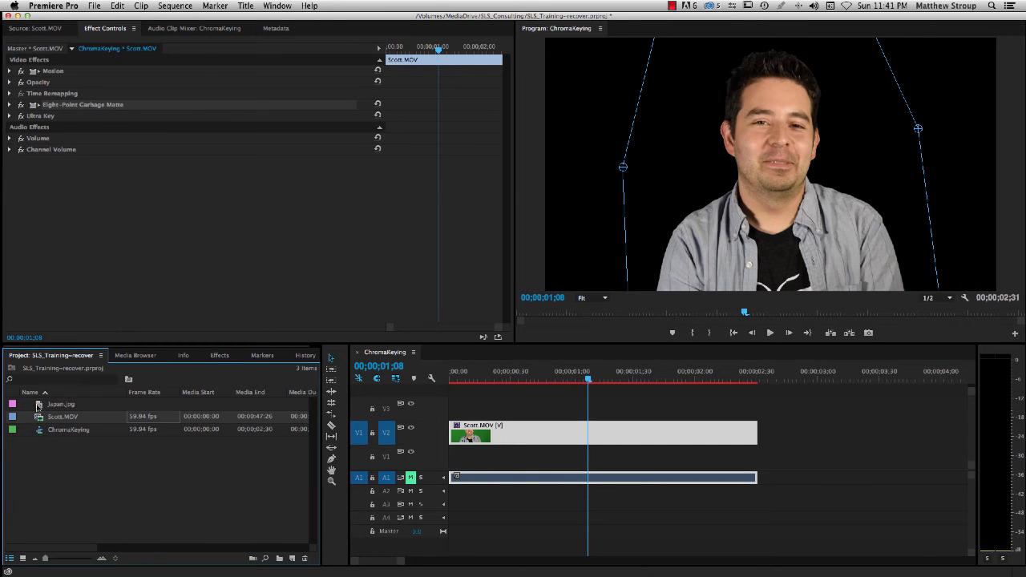
double_click(38, 405)
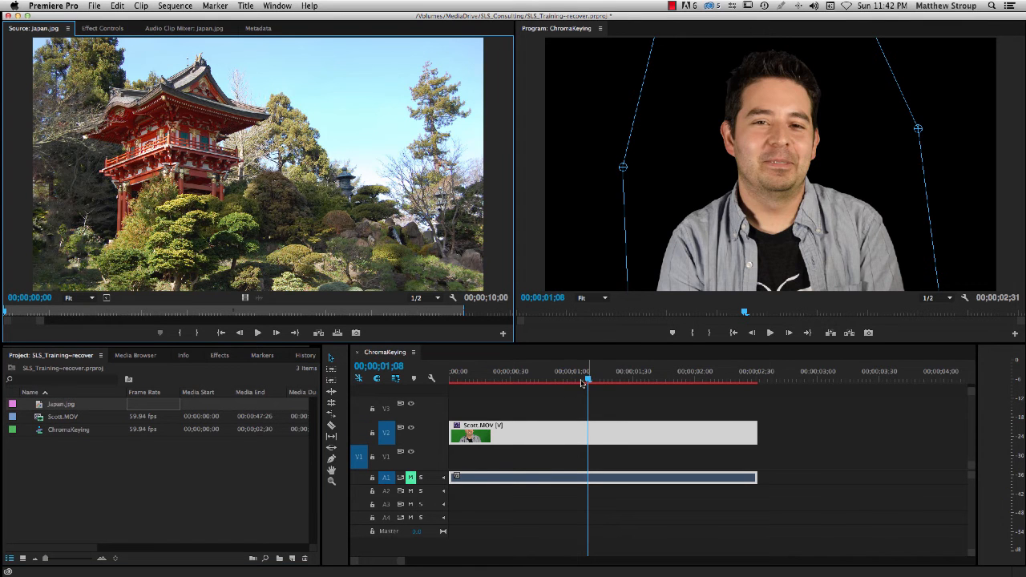
drag(590, 375, 417, 391)
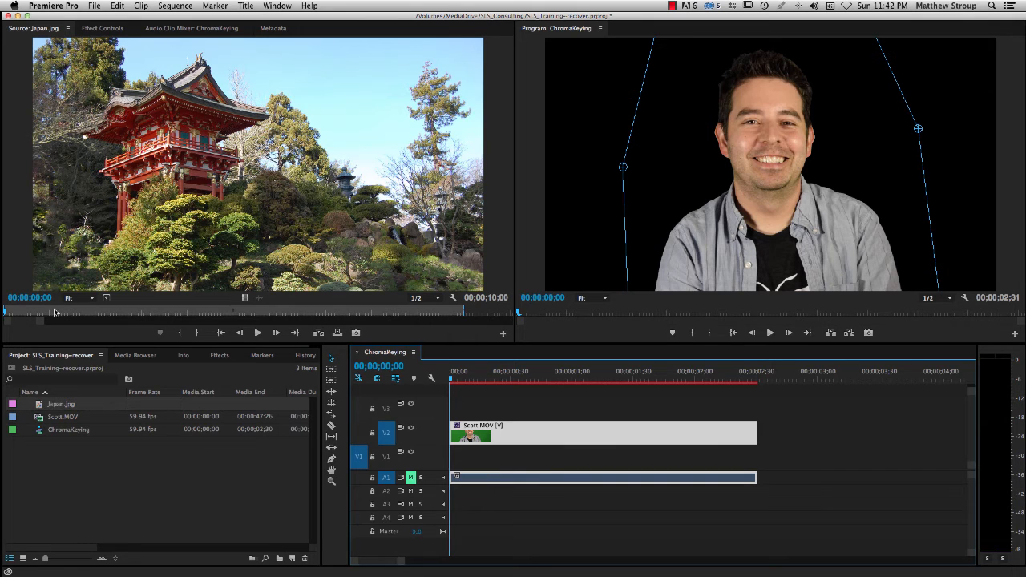
key(i)
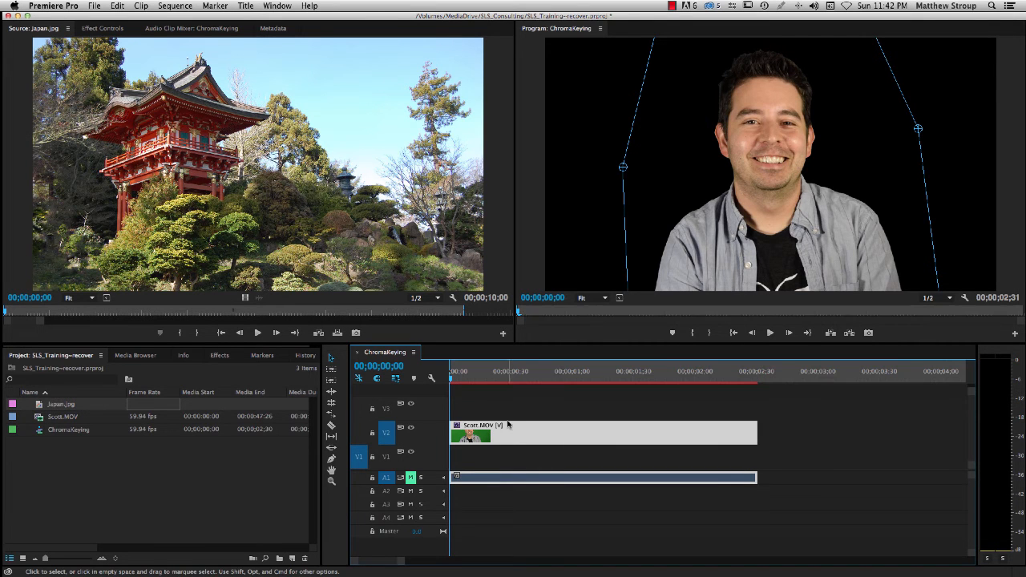
drag(517, 376, 757, 378)
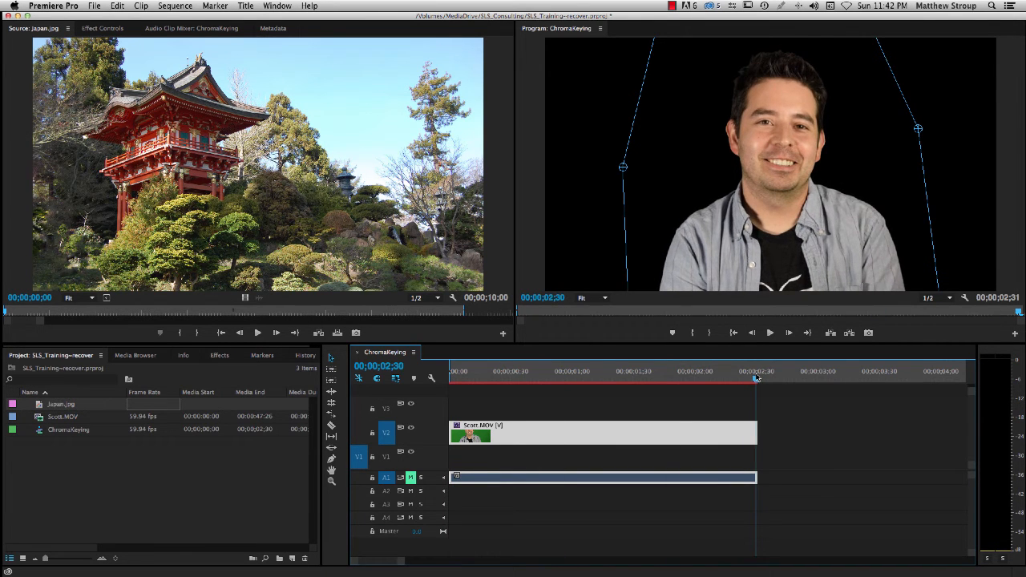
key(o)
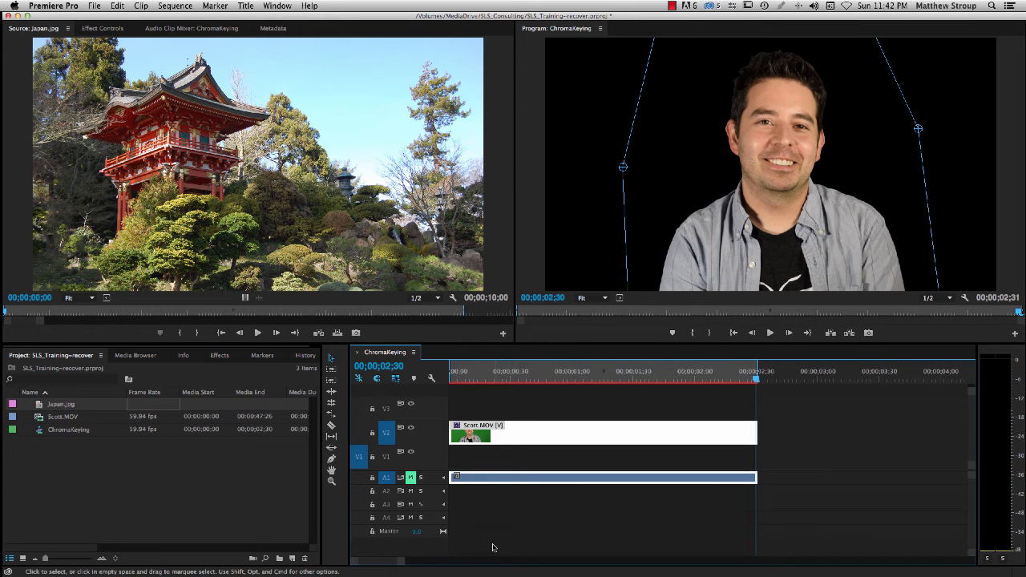
Target V1 instead of V2 and overwrite Japan.jpg into the marked range using Change Clip Speed (Fit to Fill).
click(385, 433)
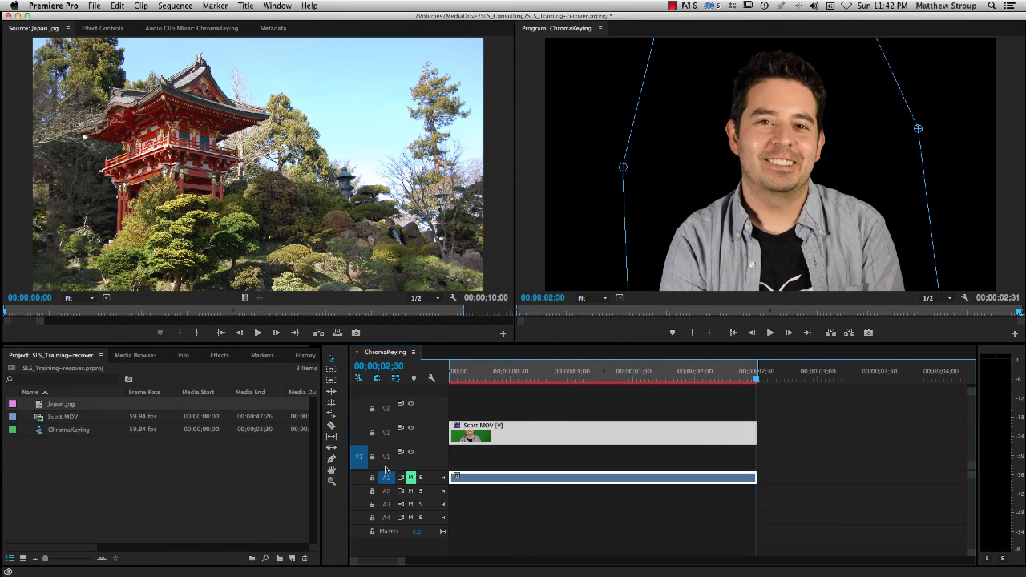
click(387, 457)
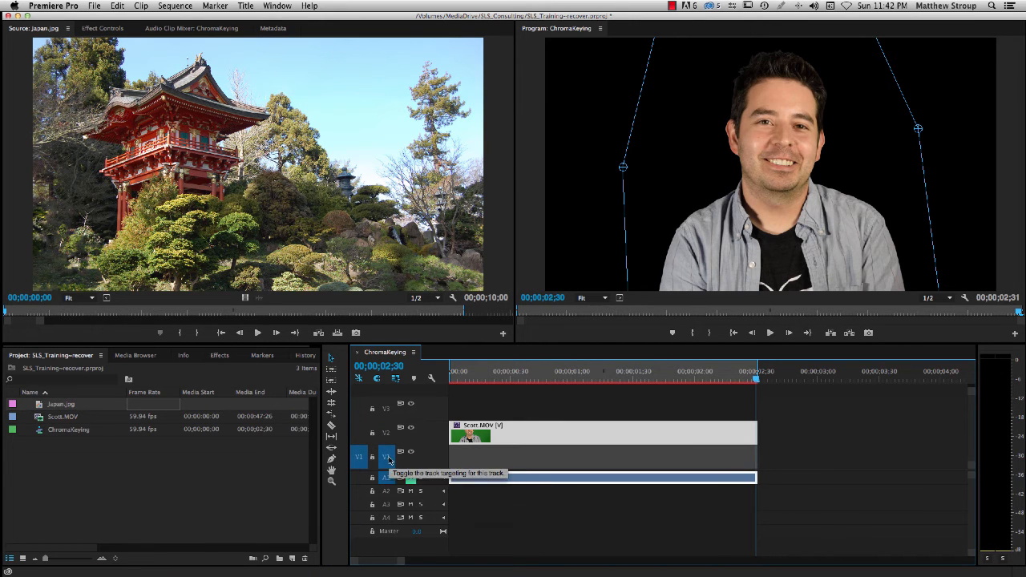
click(336, 333)
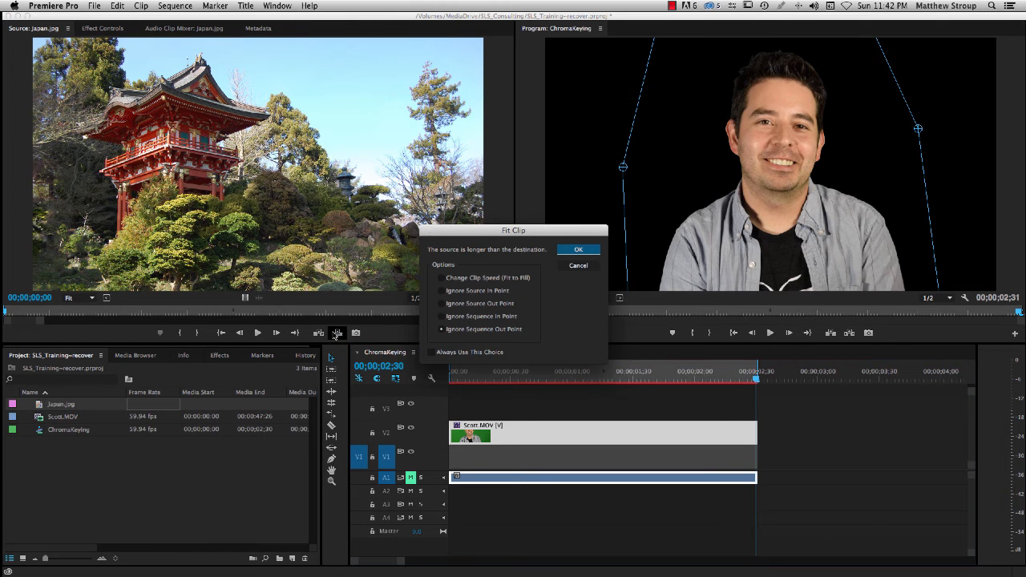
click(519, 277)
click(578, 250)
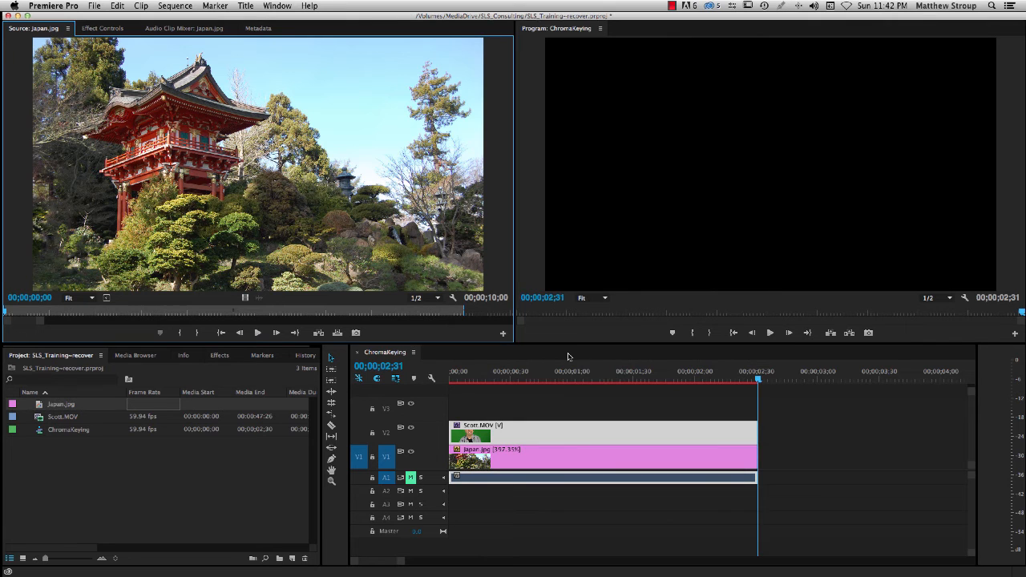
Scrub through the ChromaKeying sequence to check the composite and park the playhead at 00;00;00;27.
drag(622, 373, 526, 401)
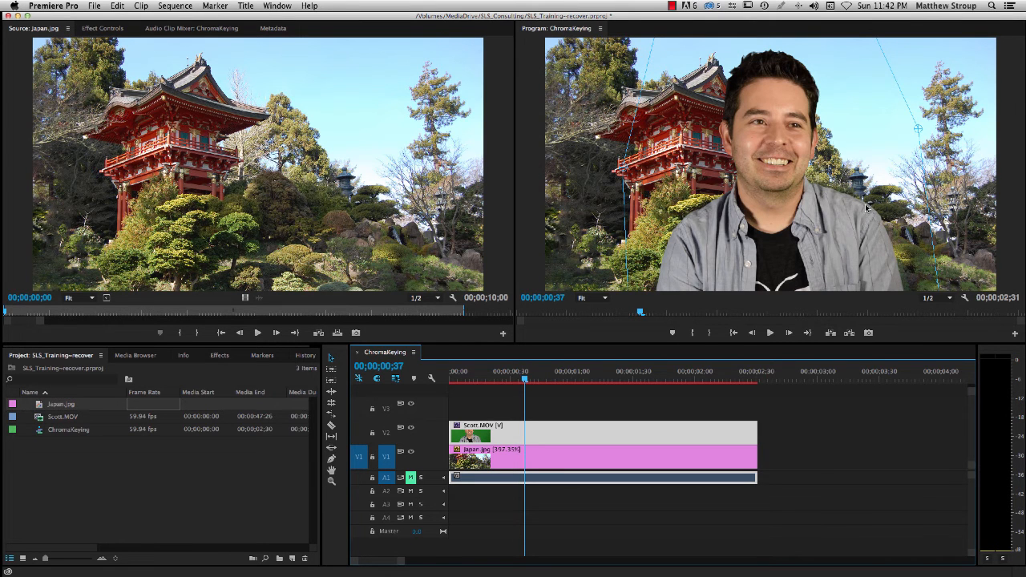
drag(525, 381, 504, 411)
click(236, 492)
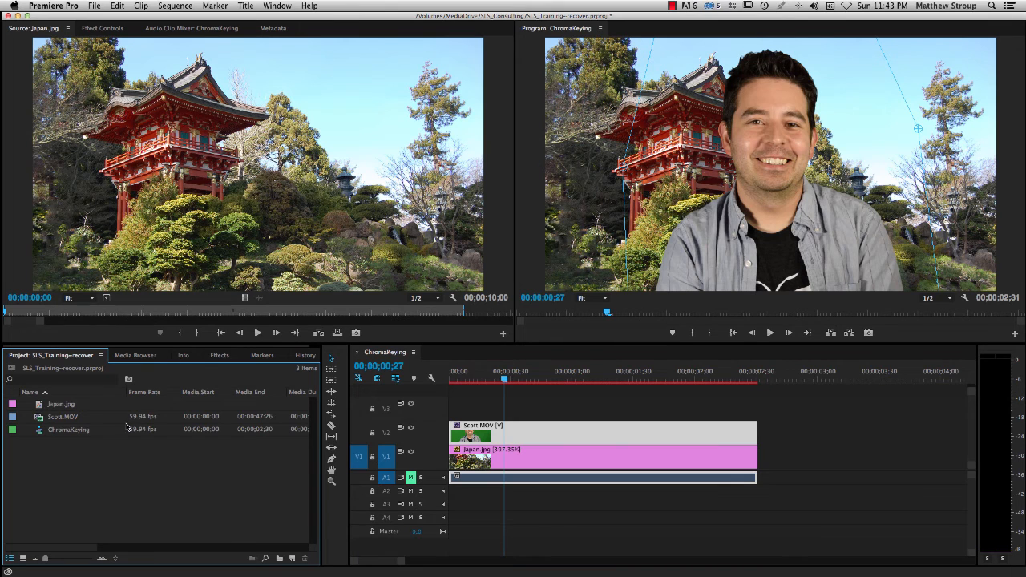
Find the Gaussian Blur video effect by searching for "gau" and apply it to Japan.jpg on V1.
click(218, 355)
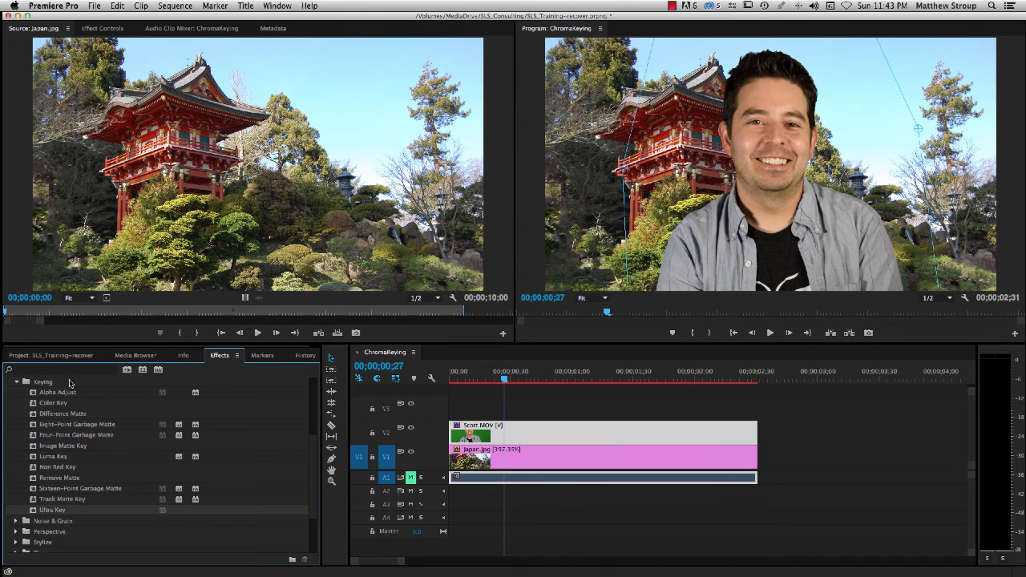
click(16, 383)
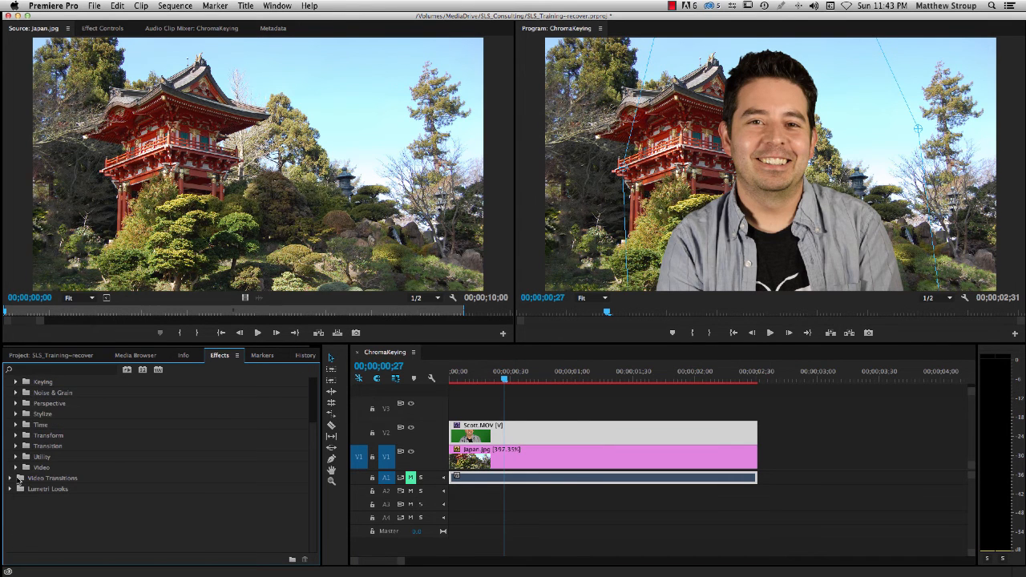
click(58, 373)
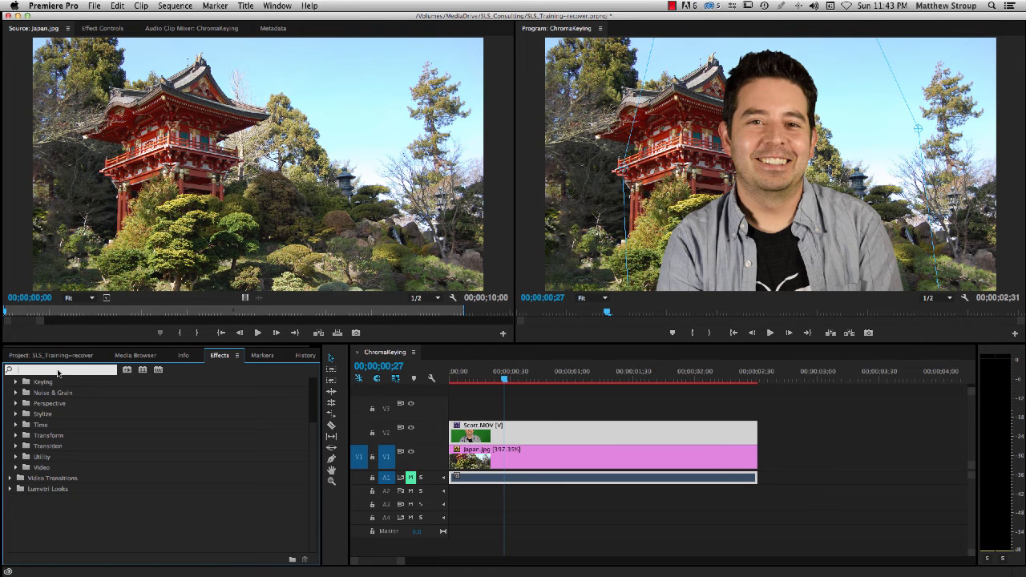
text(gau)
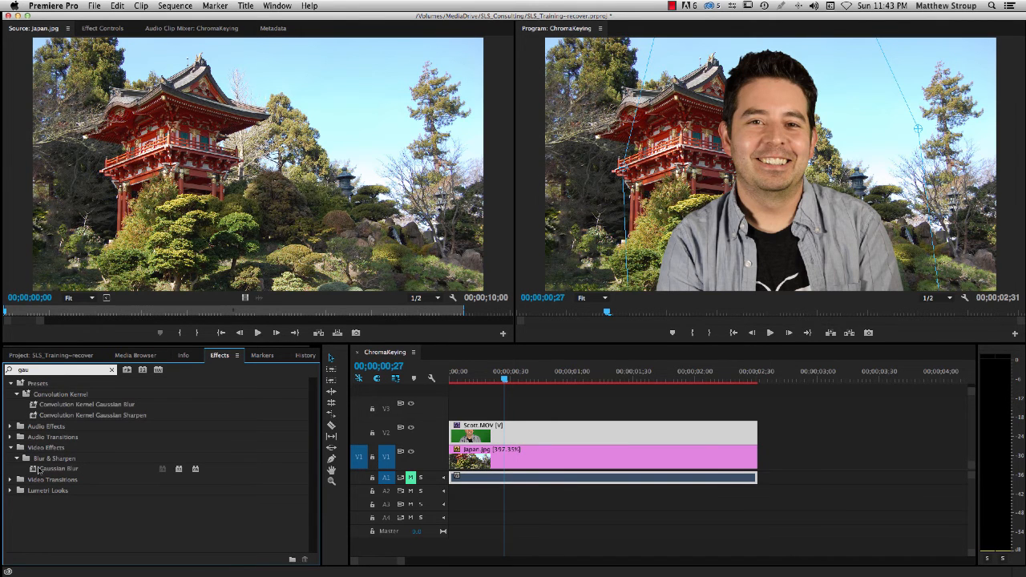
drag(34, 470, 566, 463)
Set the Gaussian Blur Blurriness on Japan.jpg to 21.8 and collapse the effect's settings.
click(117, 30)
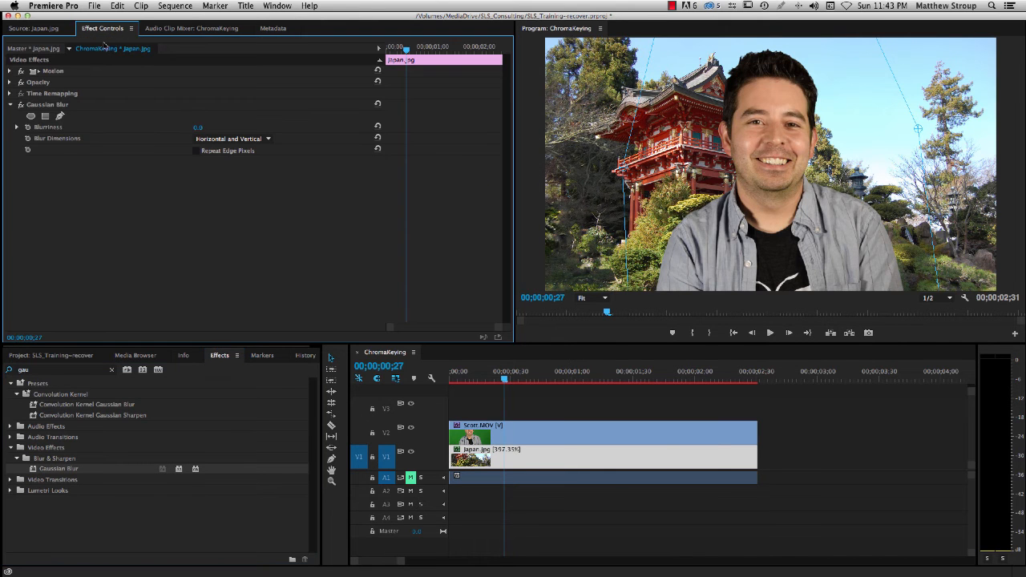
click(17, 128)
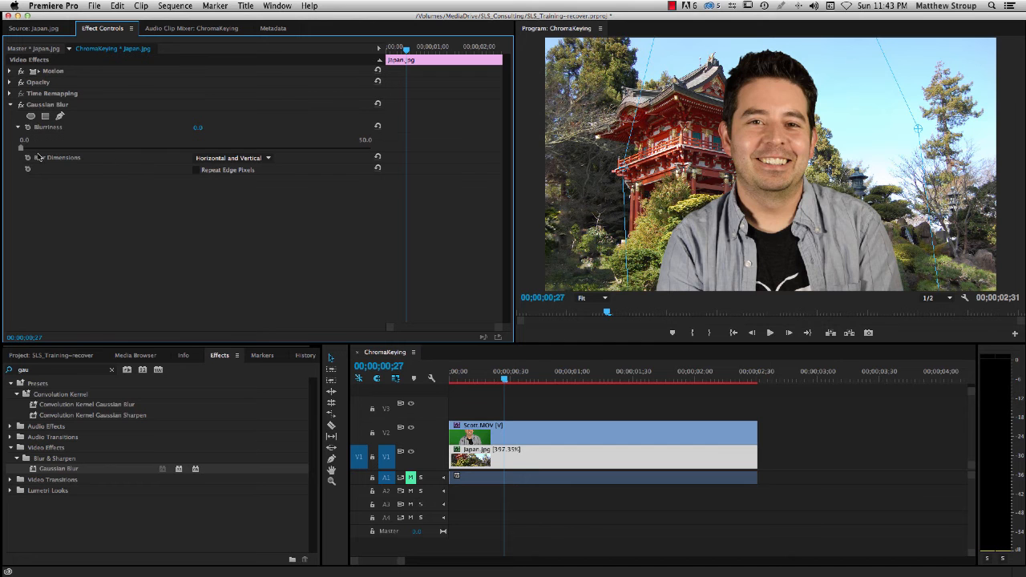
drag(22, 150, 173, 153)
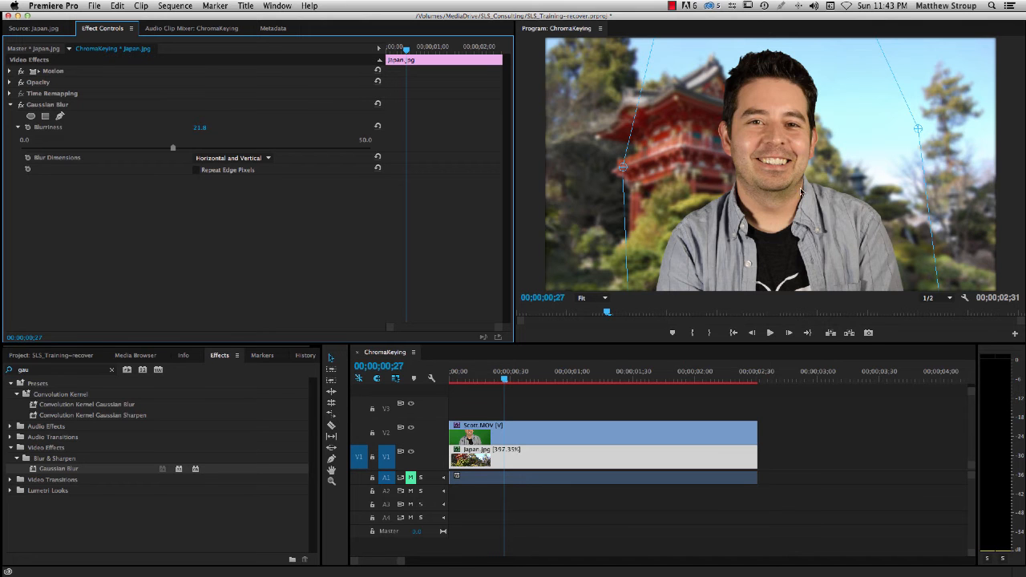
click(9, 104)
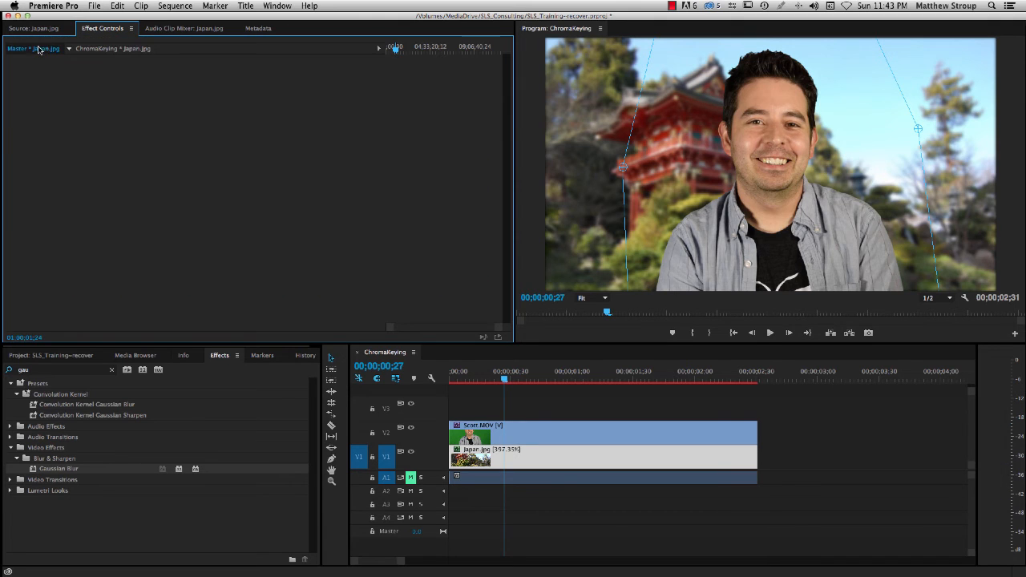
Collapse Matte Cleanup in Scott.MOV's Ultra Key effect and set Desaturate under Spill Suppression to 62.7.
click(493, 430)
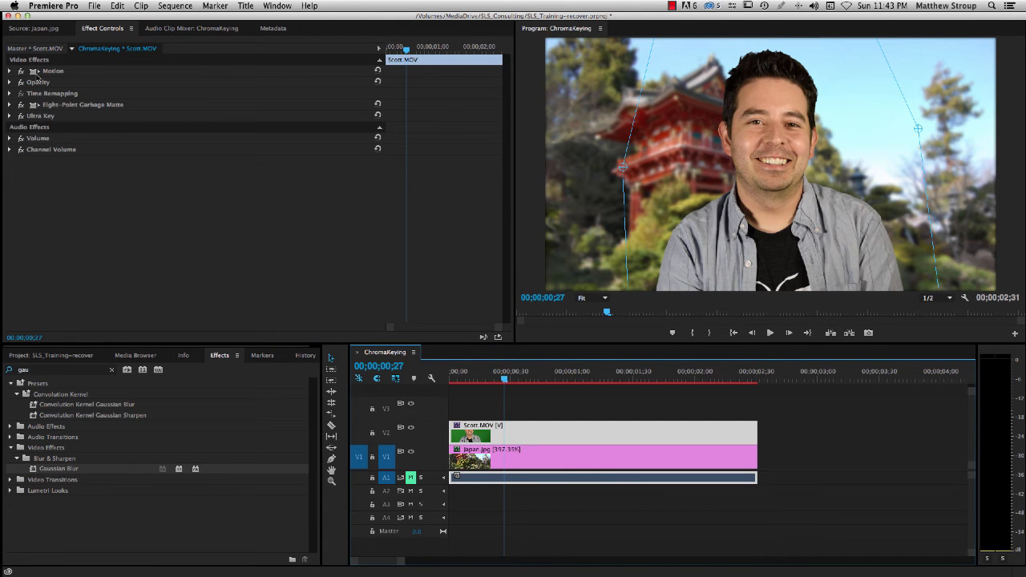
click(10, 115)
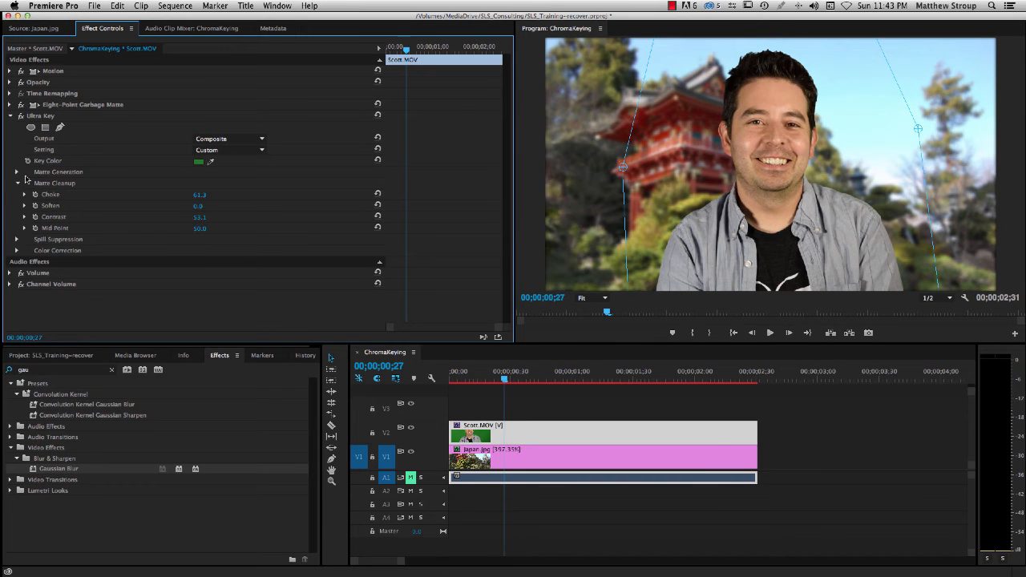
click(19, 184)
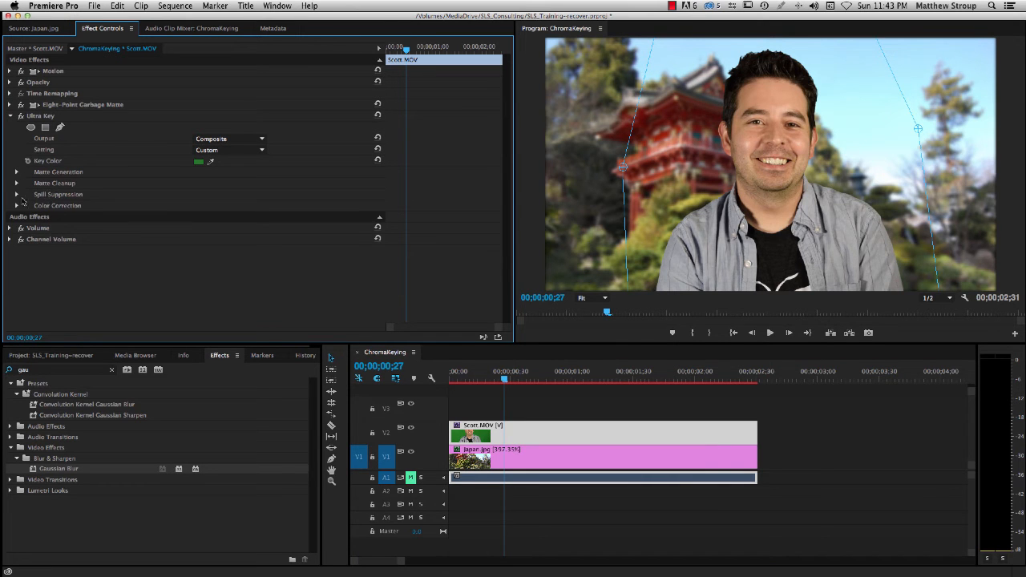
click(17, 195)
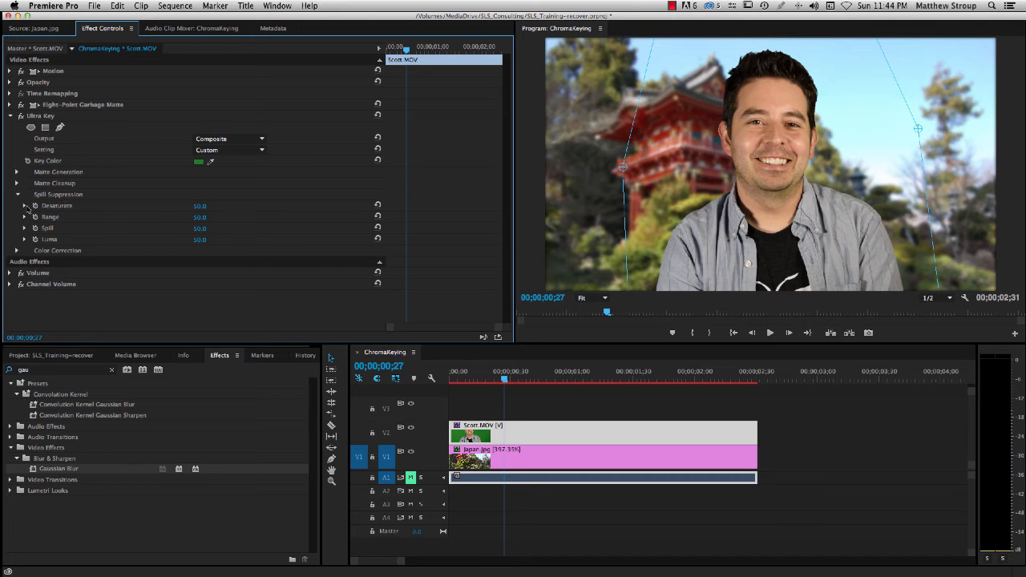
click(25, 207)
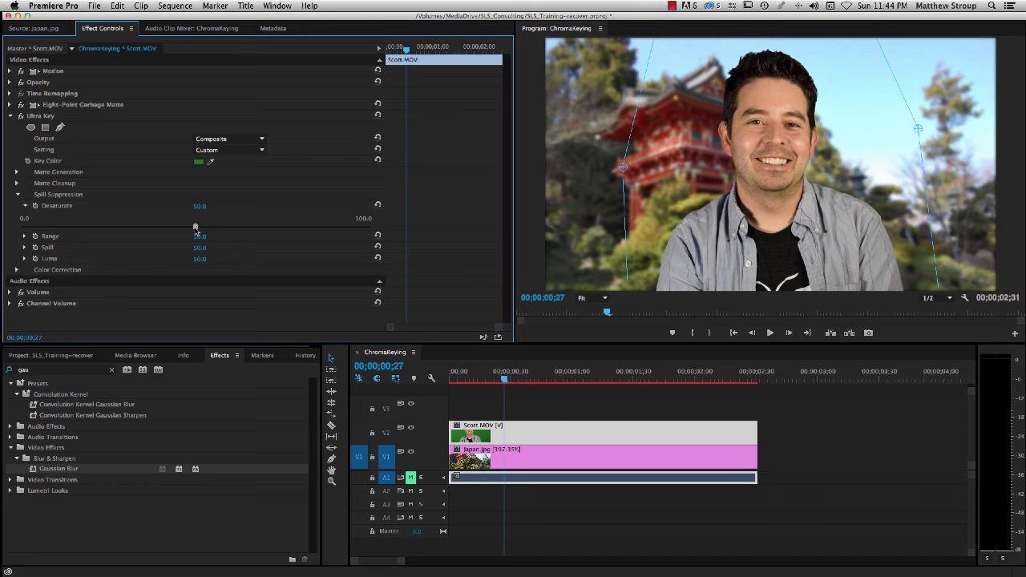
drag(195, 227, 241, 233)
Set Ultra Key's Spill value to 83.8, return the playhead to 00;00;00;00 and collapse Spill Suppression.
click(25, 248)
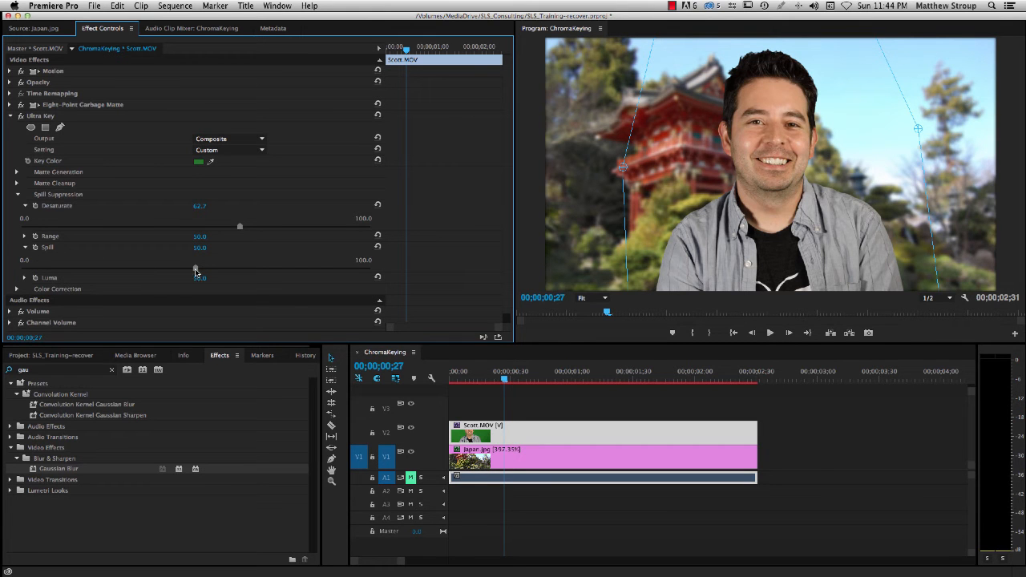
drag(196, 271, 304, 278)
drag(305, 270, 315, 271)
drag(505, 379, 451, 385)
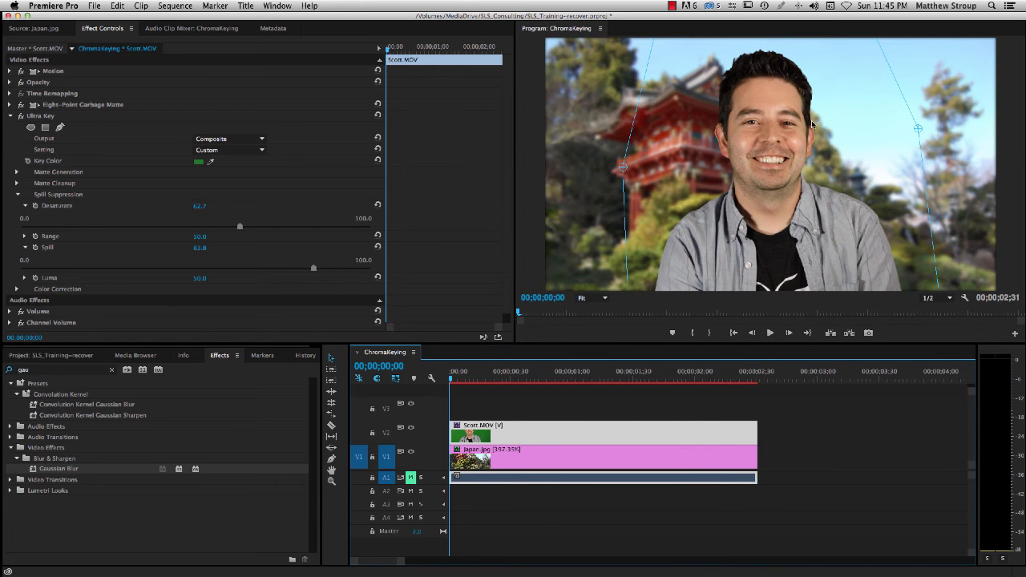
click(18, 194)
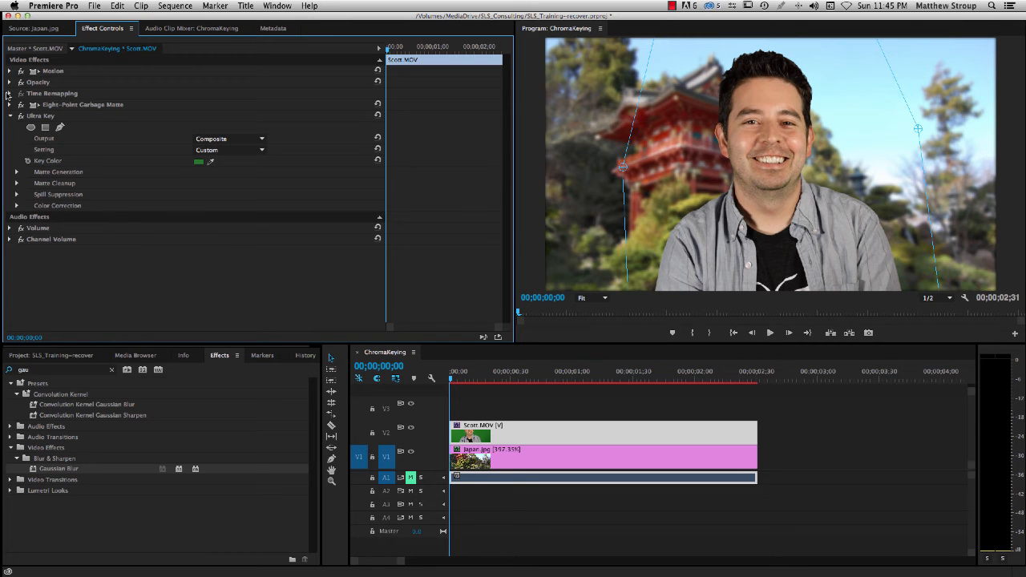
Raise Saturation slightly in Ultra Key's Color Correction group and collapse the group.
click(38, 116)
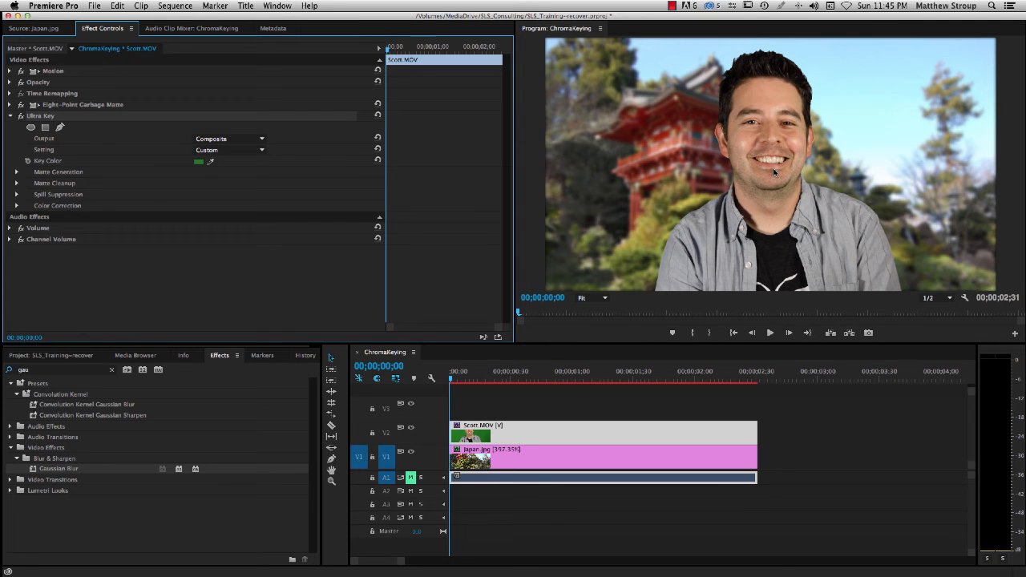
click(10, 115)
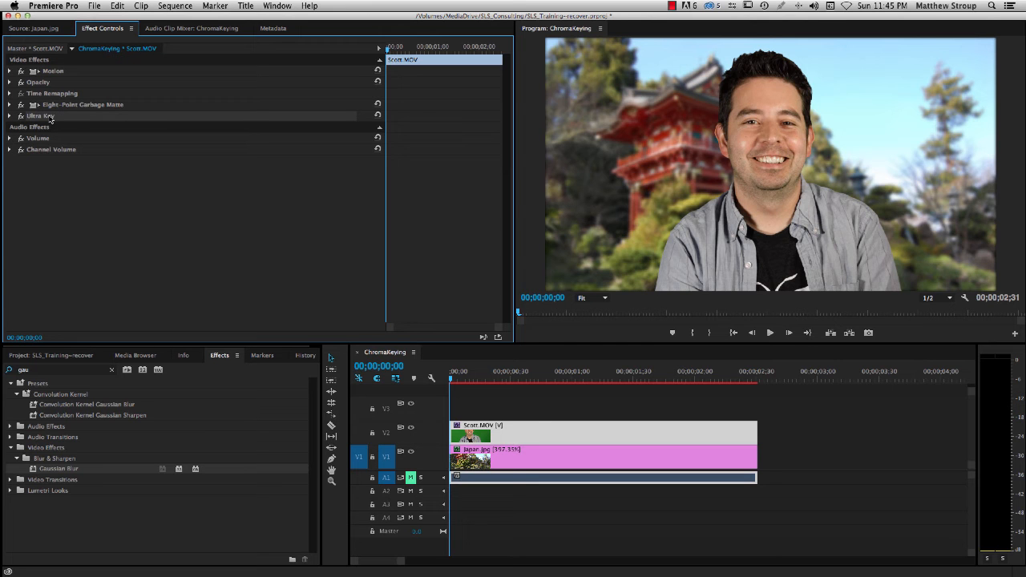
click(9, 116)
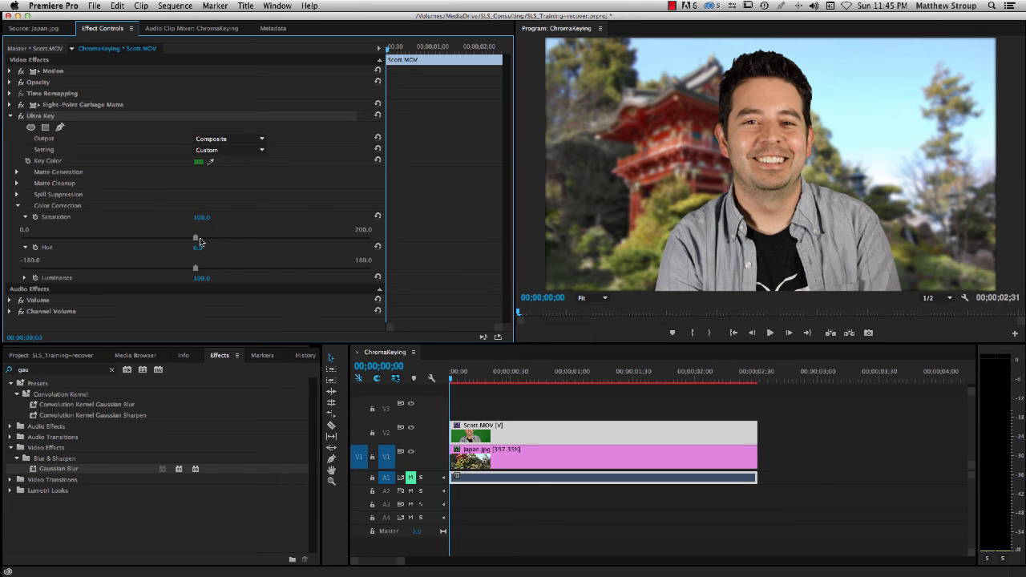
drag(194, 241, 225, 239)
click(18, 205)
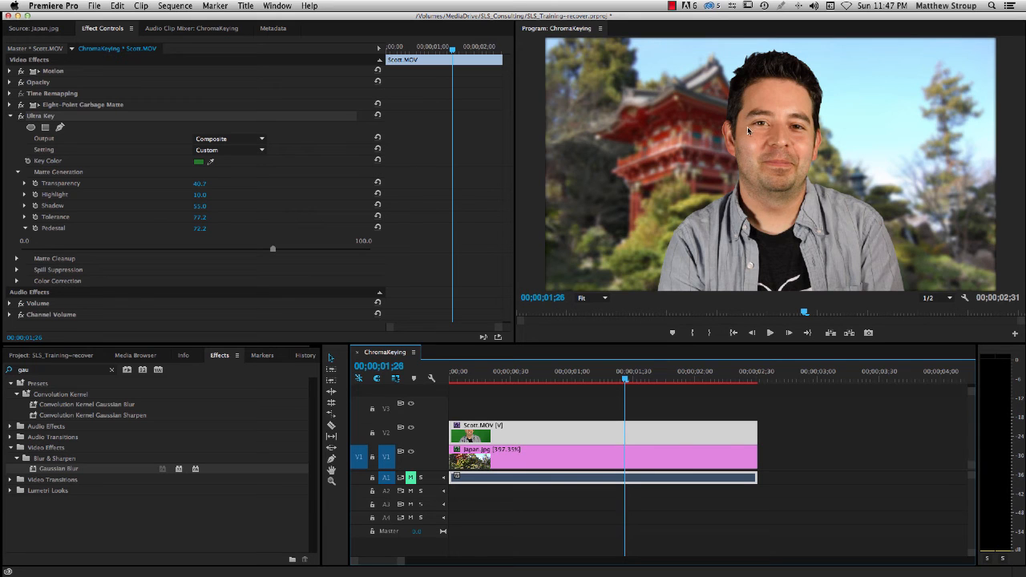
Return the playhead to 00;00;00;00 and collapse the Ultra Key settings of Scott.MOV on V2.
drag(629, 385, 453, 392)
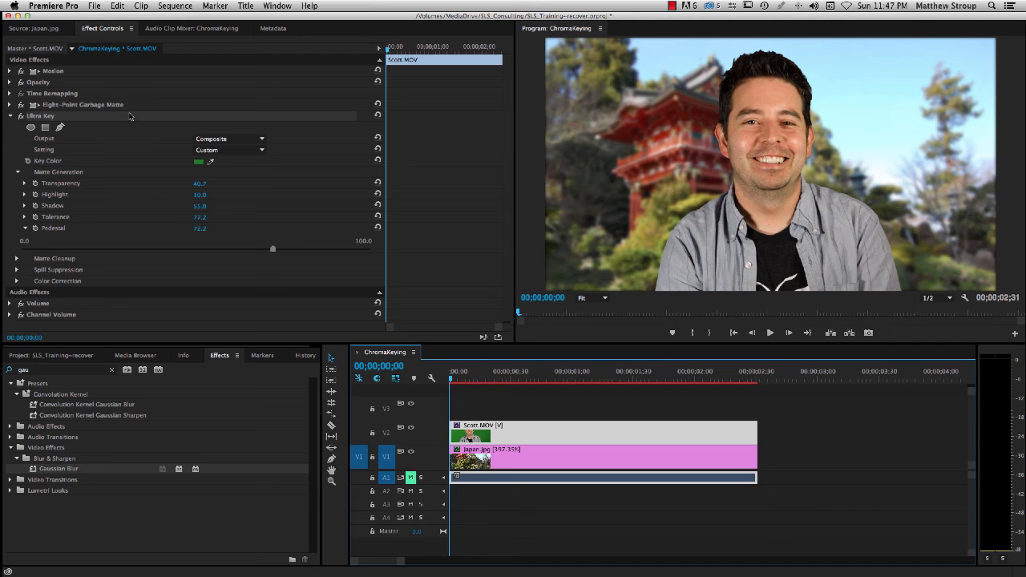
click(11, 116)
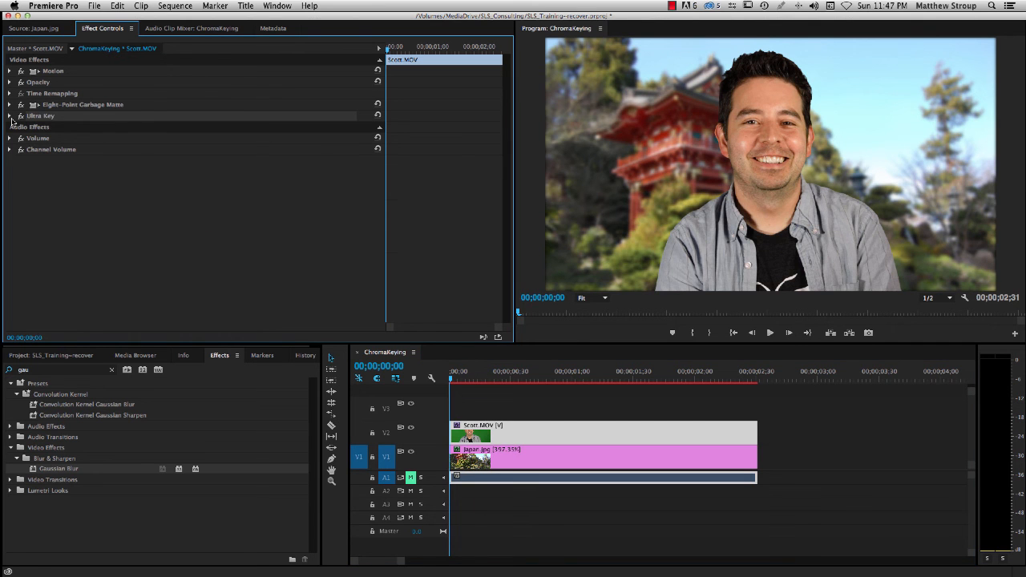
click(11, 116)
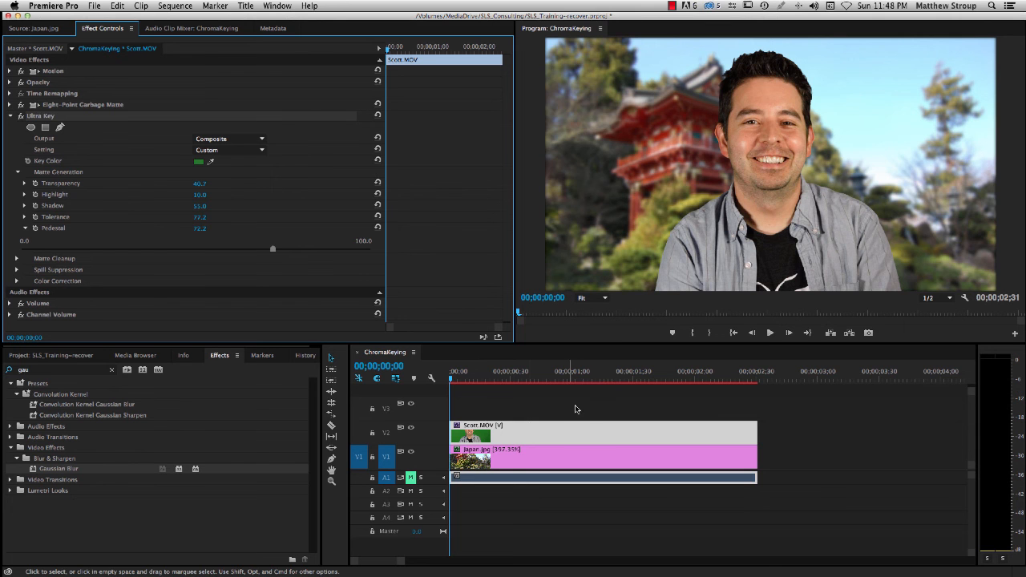
click(529, 430)
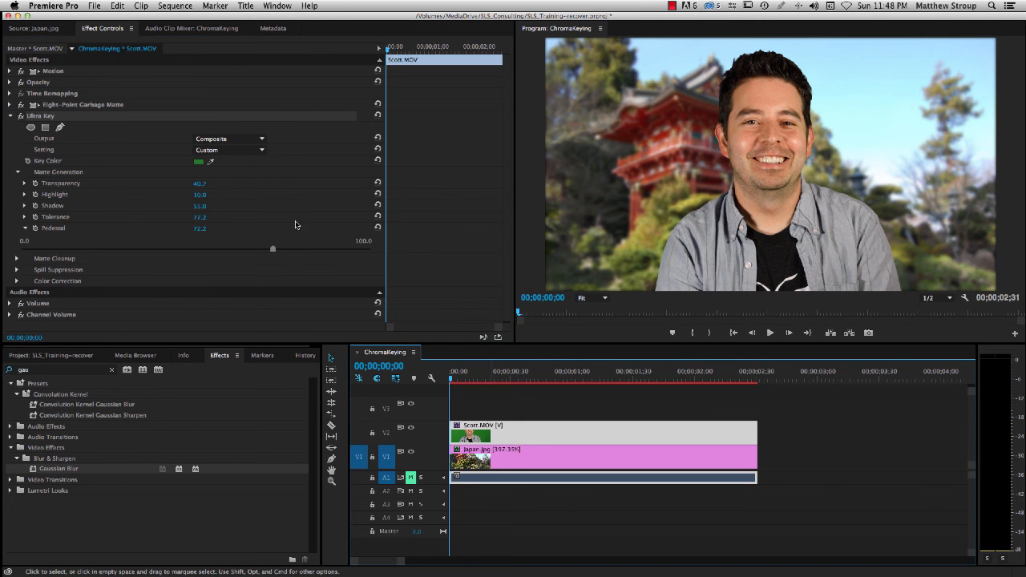
click(11, 119)
Reposition Scott.MOV toward the right of the frame, scale it down slightly, and scrub the sequence to check the framing.
drag(867, 251, 851, 249)
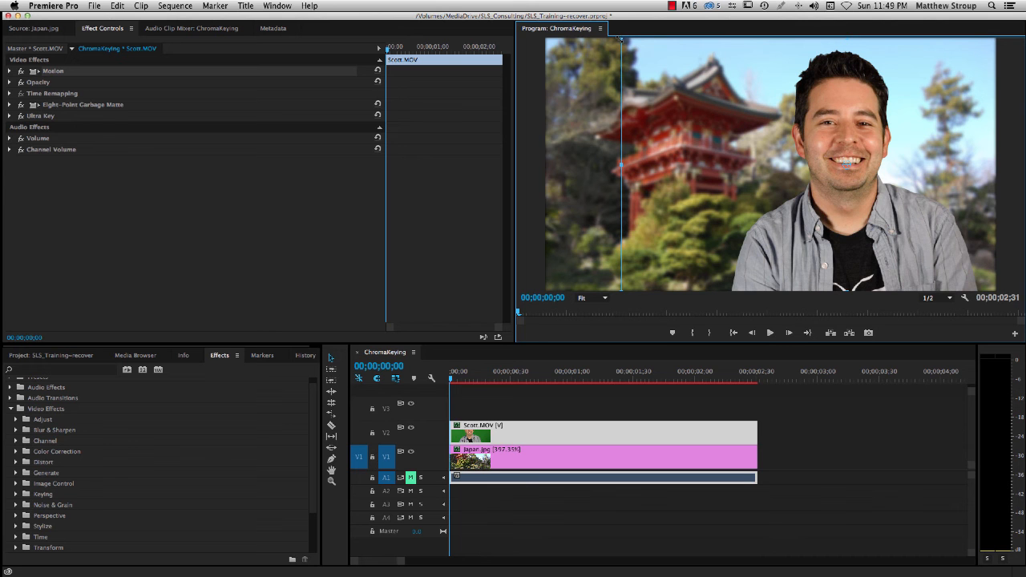
drag(607, 30, 582, 20)
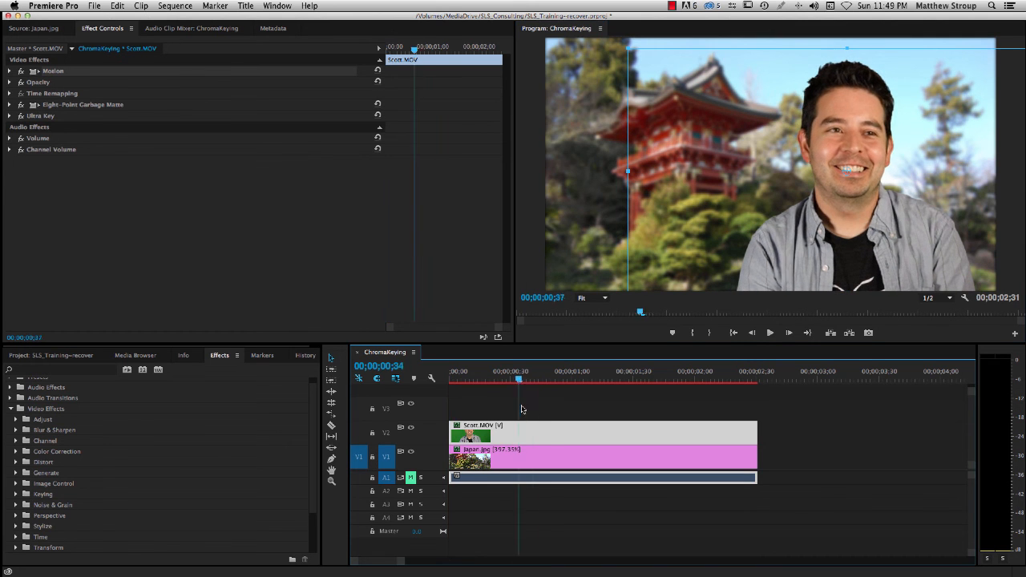
drag(521, 409, 441, 416)
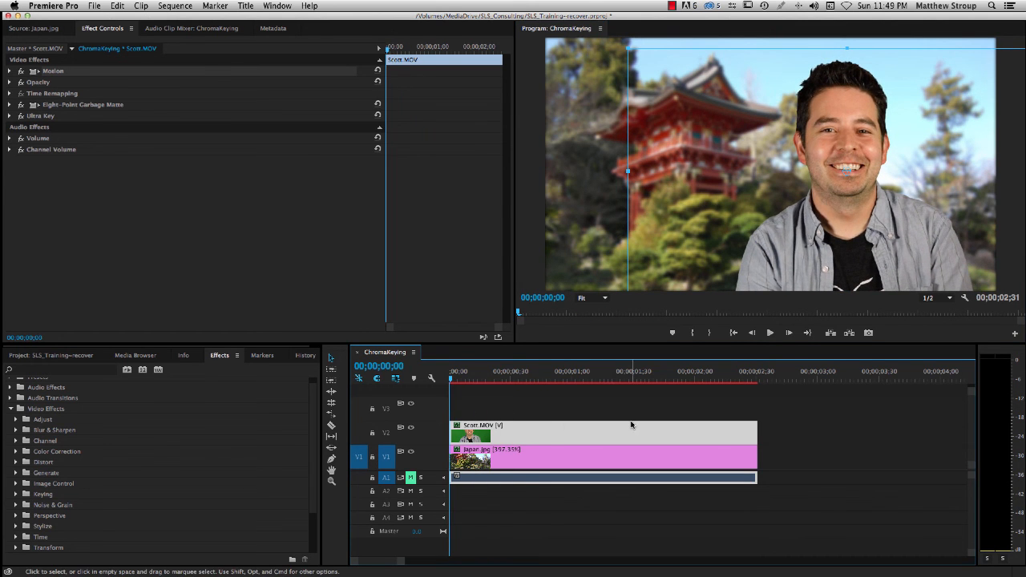